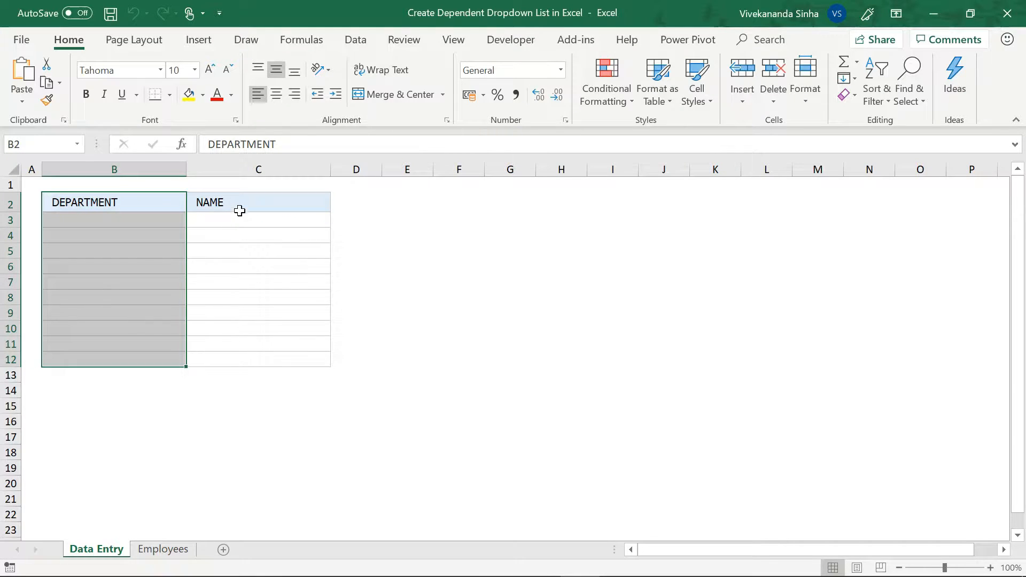
# Step: Examine the DEPARTMENT and NAME columns on the Data Entry sheet and the department headings on the Employees sheet
pyautogui.moveTo(238, 209); pyautogui.dragTo(209, 360)
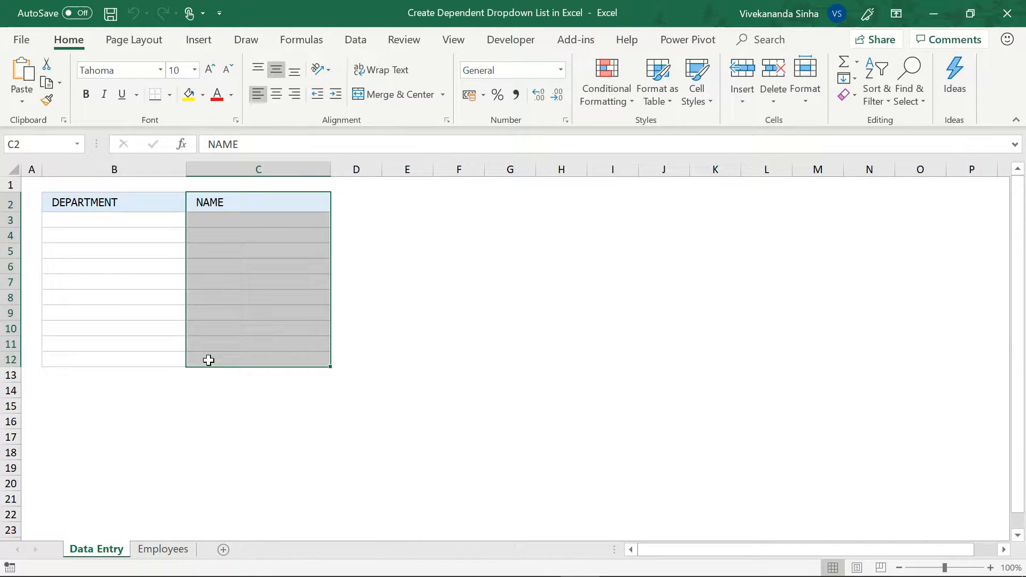
pyautogui.click(168, 218)
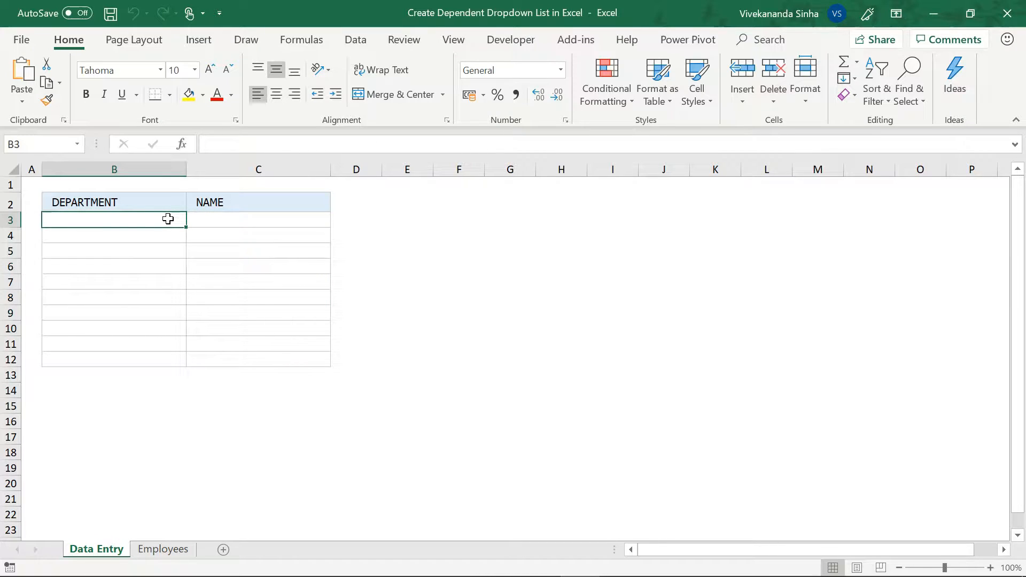
pyautogui.click(217, 218)
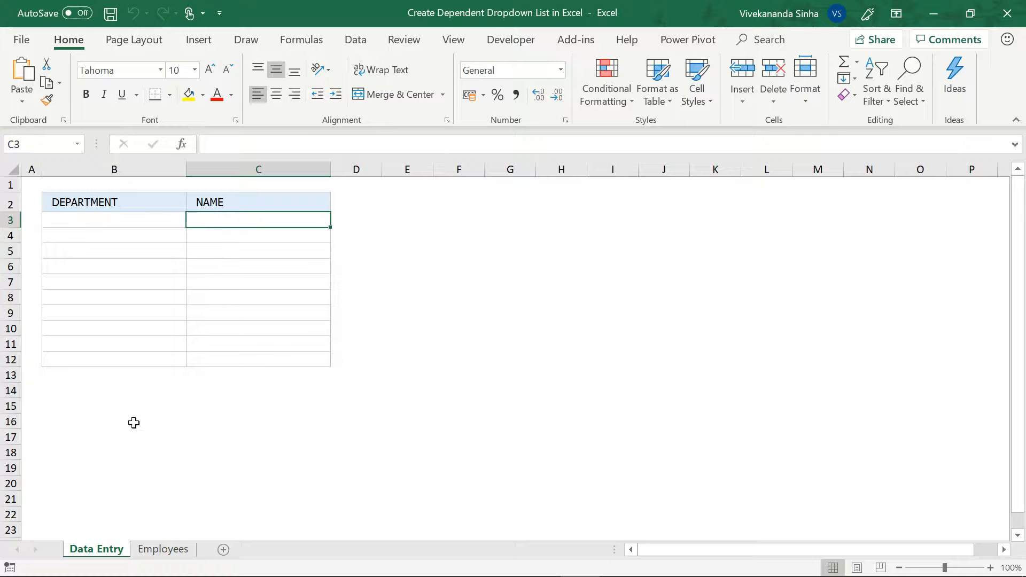
pyautogui.click(162, 550)
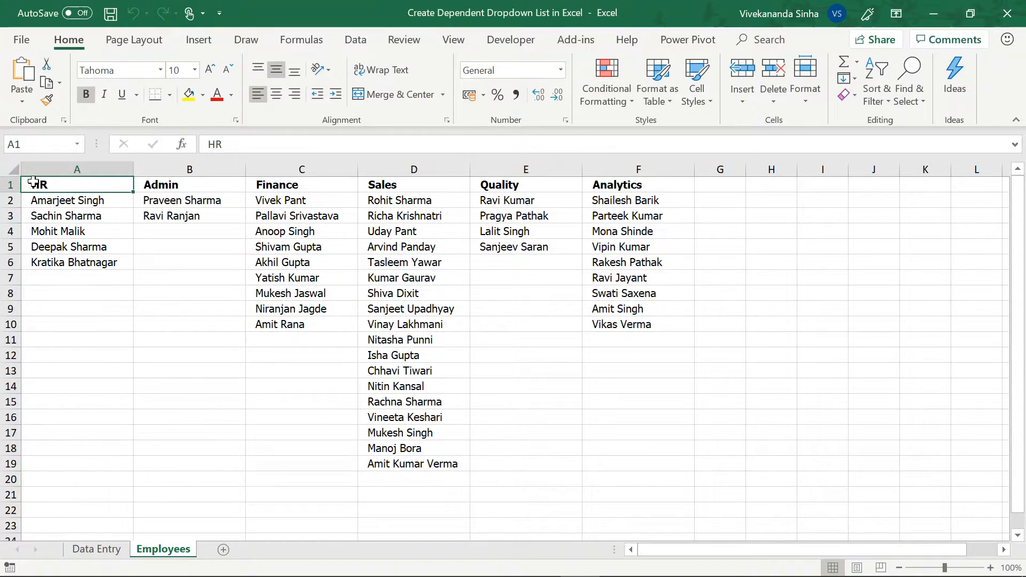
pyautogui.click(153, 186)
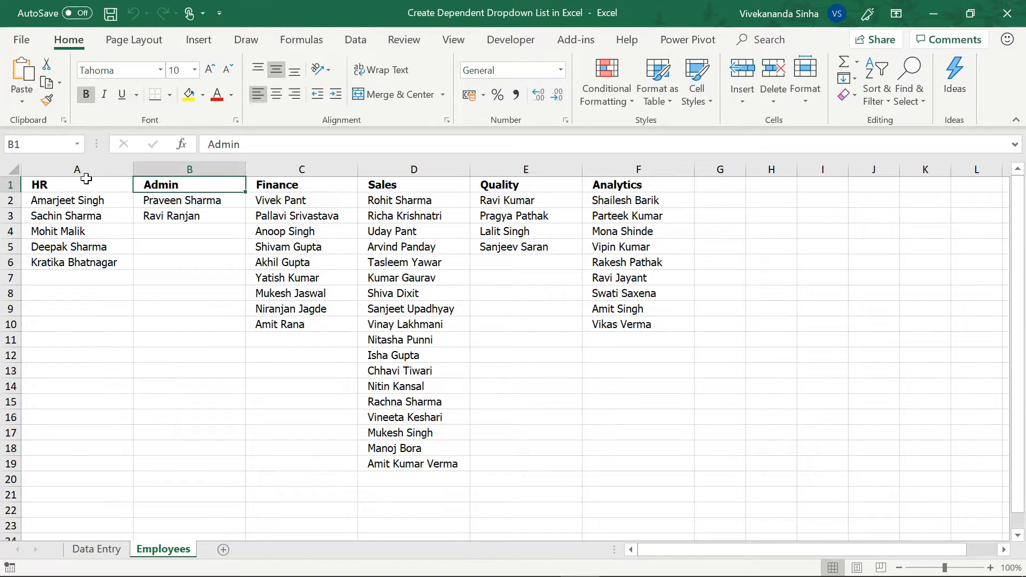
pyautogui.press('Left')
pyautogui.press('Right')
pyautogui.press('Right')
pyautogui.press('Right')
pyautogui.press('Right')
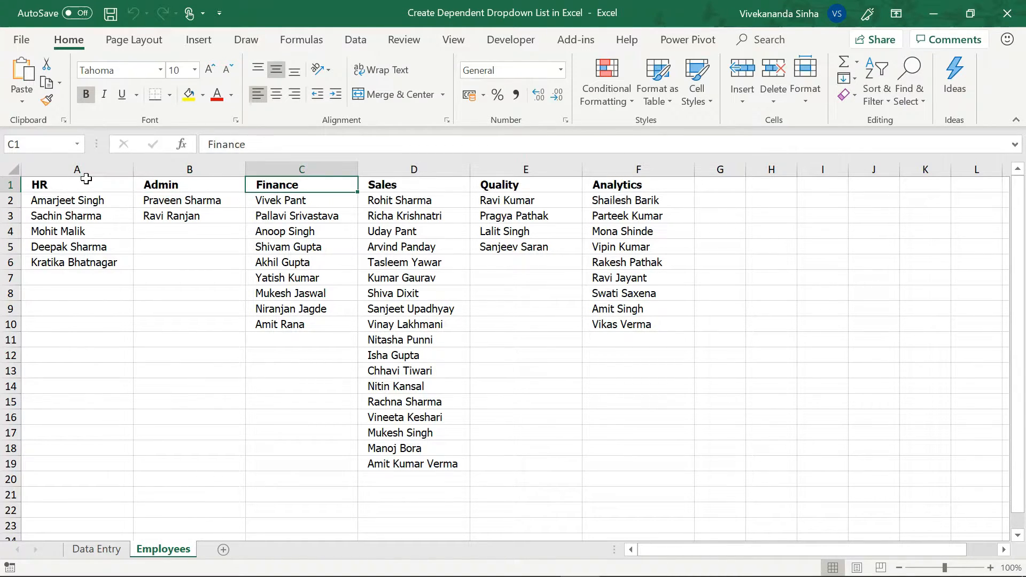
pyautogui.press('Right')
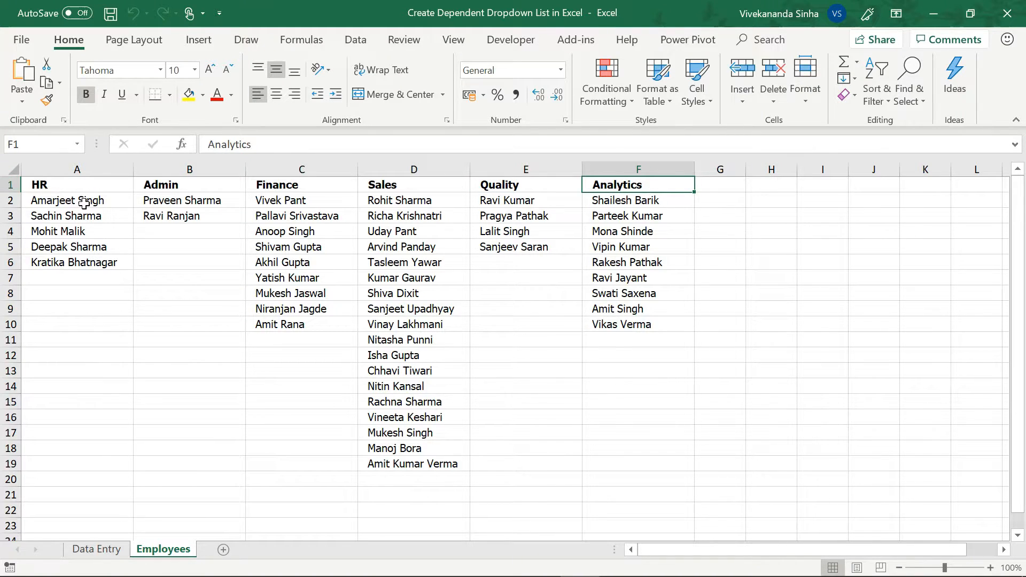
# Step: Define the name HR for the employee cells A2:A6 under the HR heading on the Employees sheet
pyautogui.moveTo(82, 202); pyautogui.dragTo(78, 261)
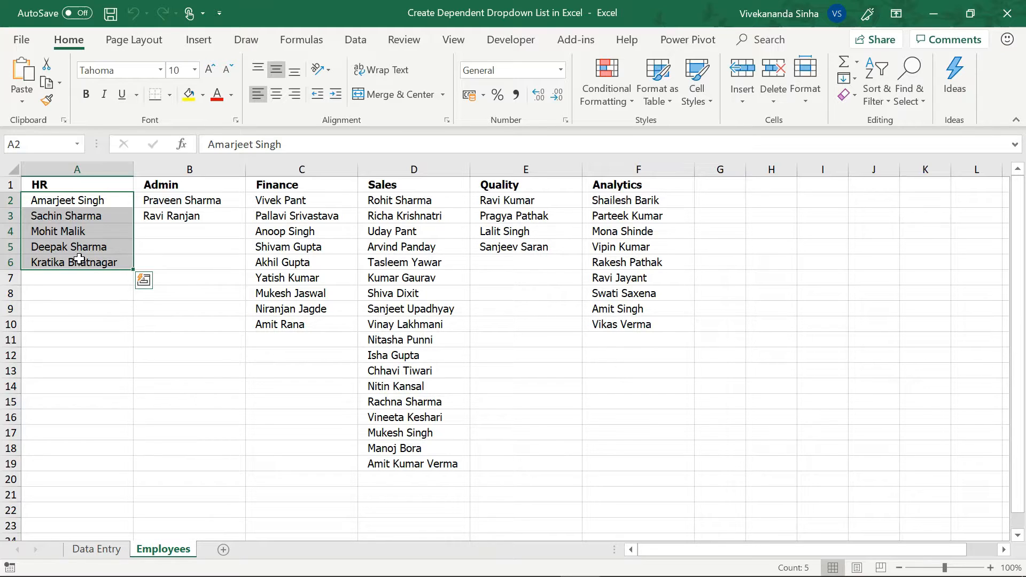
pyautogui.moveTo(92, 202); pyautogui.dragTo(87, 260)
pyautogui.click(48, 150)
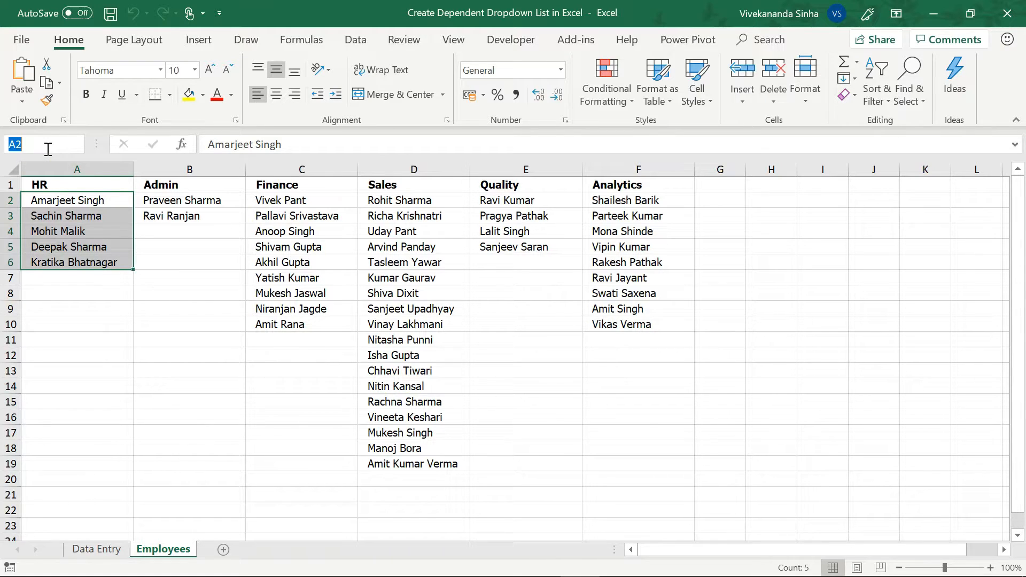
pyautogui.write('HR')
pyautogui.press('Return')
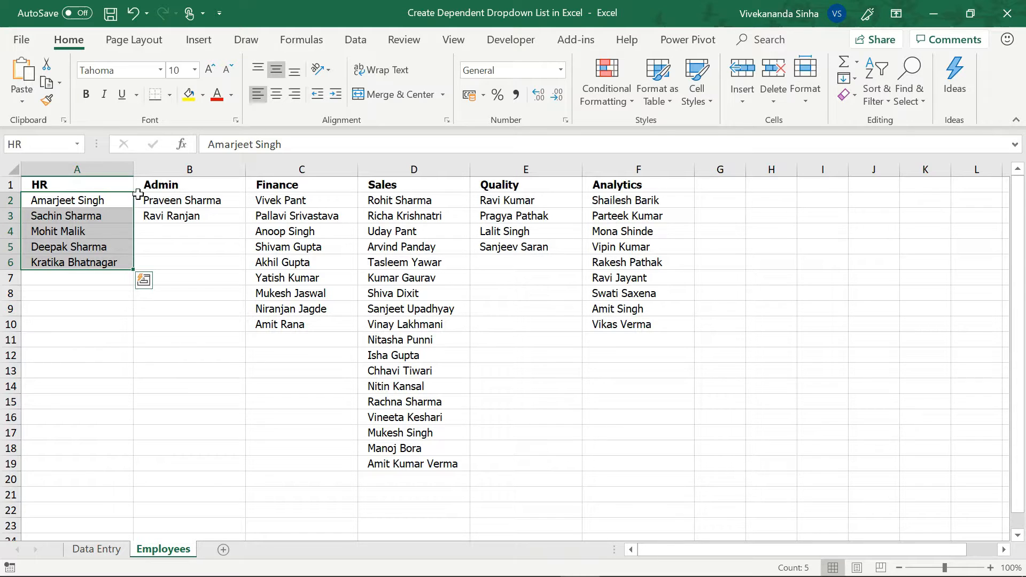
# Step: Define the name Admin for the employee cells B2:B3 under the Admin heading
pyautogui.moveTo(145, 199); pyautogui.dragTo(155, 216)
pyautogui.click(41, 144)
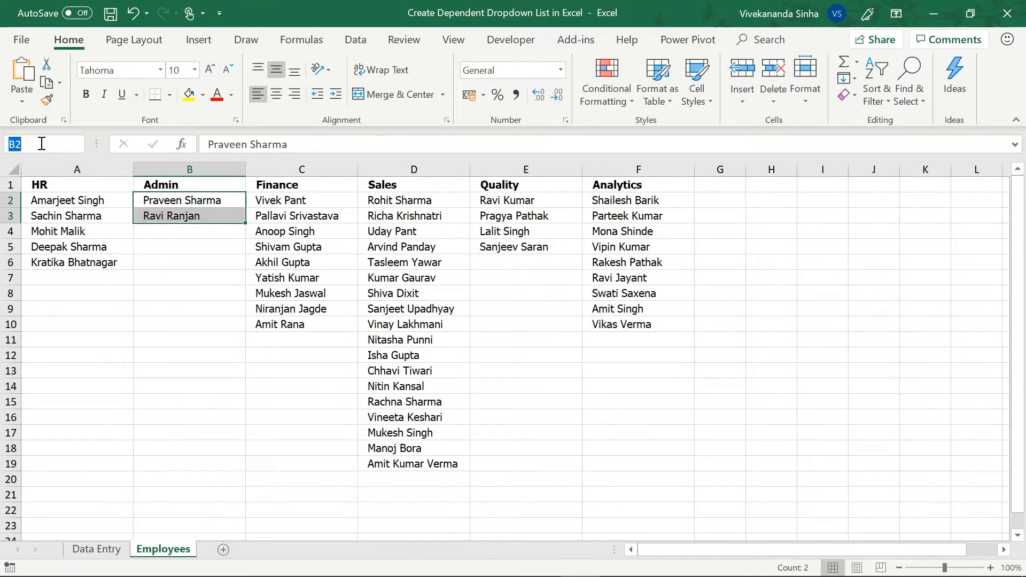
pyautogui.write('Admin')
pyautogui.press('Return')
# Step: Define the name Finance for the employee cells C2:C10 under the Finance heading
pyautogui.click(278, 201)
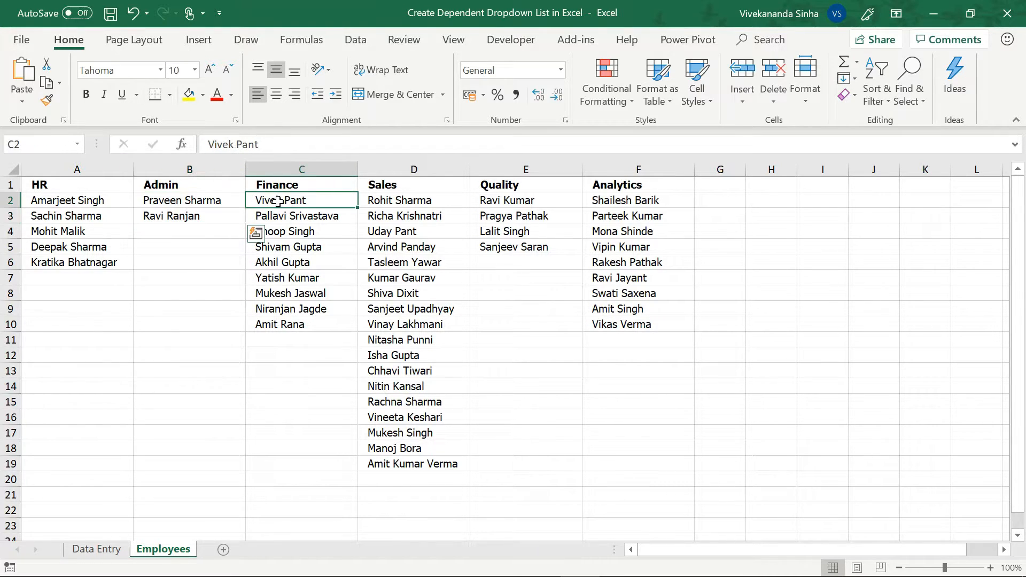
pyautogui.moveTo(278, 201); pyautogui.dragTo(280, 323)
pyautogui.click(58, 145)
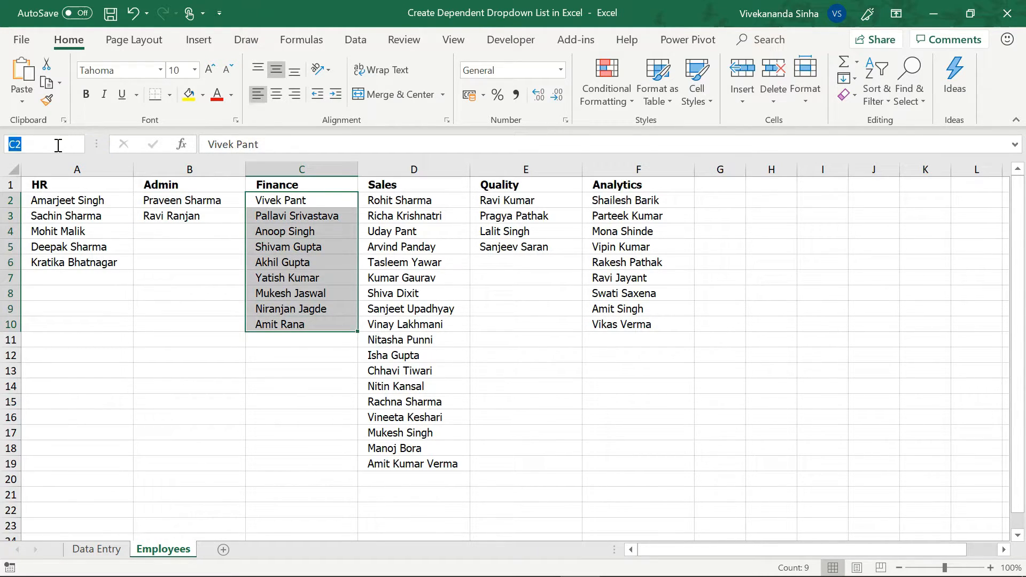
pyautogui.write('Finance')
pyautogui.press('Return')
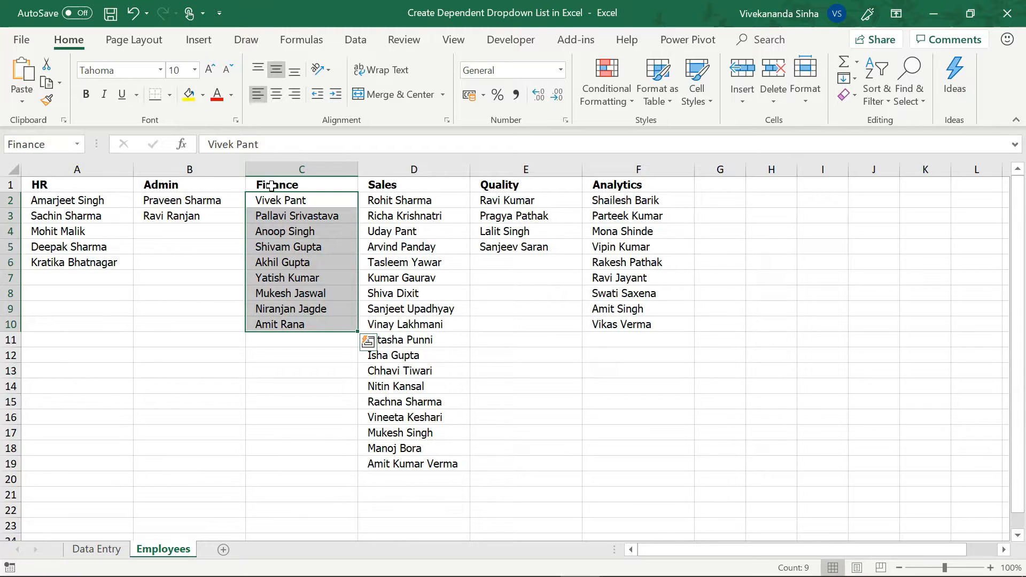
# Step: Define the name Sales for the employee cells D2:D19 under the Sales heading
pyautogui.moveTo(372, 205); pyautogui.dragTo(395, 458)
pyautogui.click(35, 148)
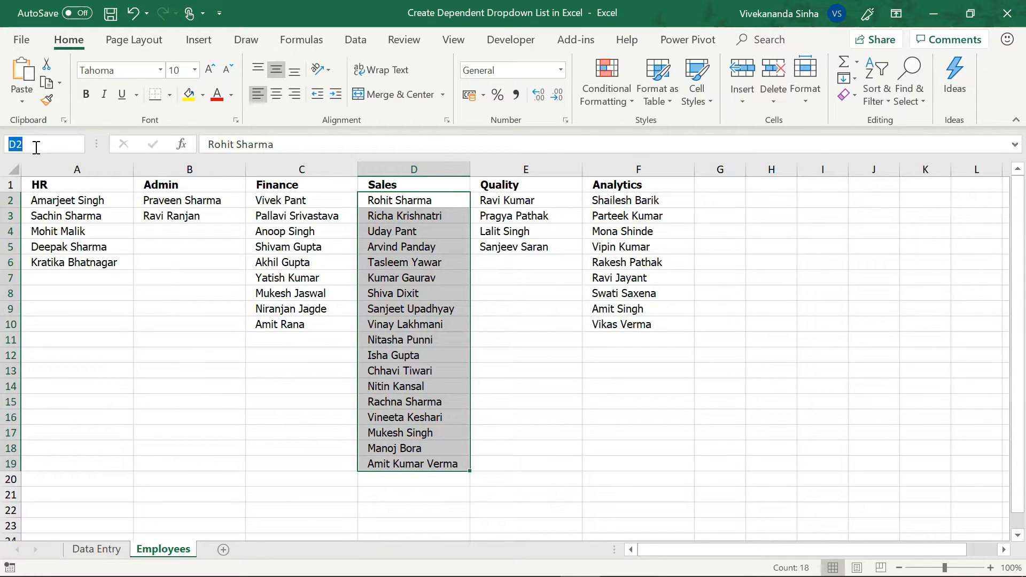
pyautogui.write('Sales')
pyautogui.press('Return')
# Step: Define the name Quality for the employee cells E2:E5 under the Quality heading
pyautogui.moveTo(522, 199); pyautogui.dragTo(520, 247)
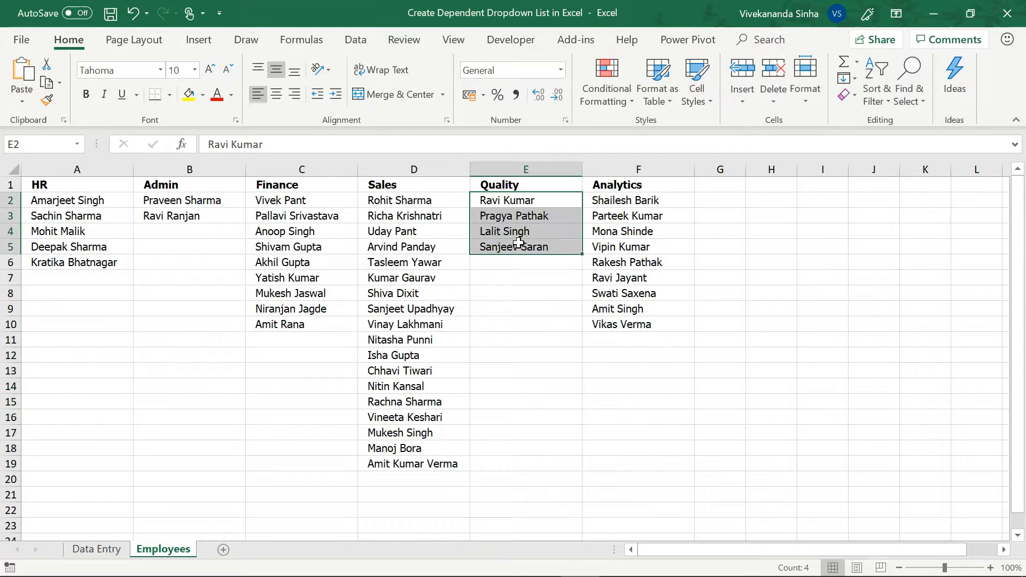
pyautogui.click(62, 144)
pyautogui.write('Quality')
pyautogui.press('Return')
# Step: Define the name Analytics for the employee cells F2:F10 under the Analytics heading
pyautogui.moveTo(632, 202); pyautogui.dragTo(620, 322)
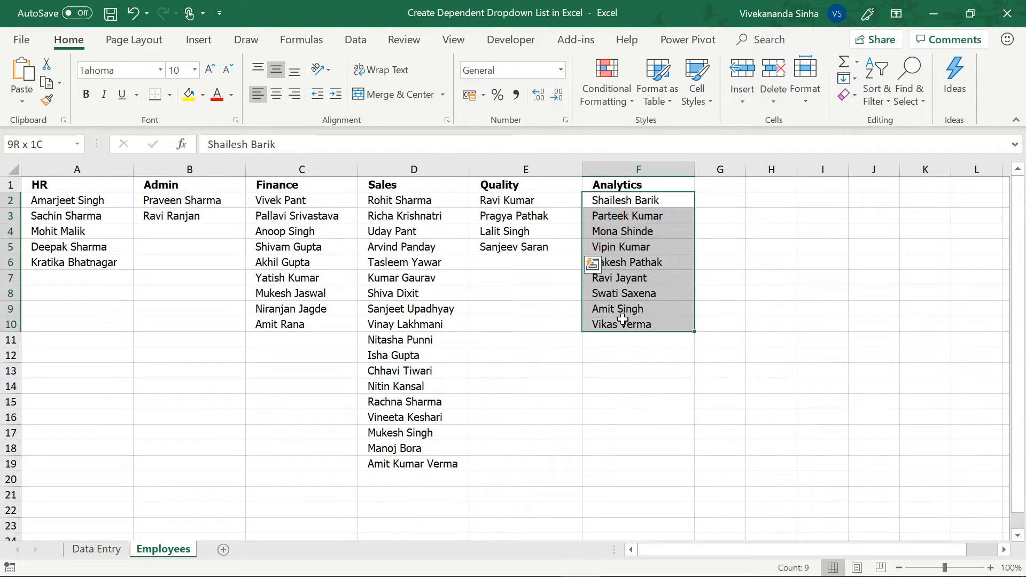
pyautogui.click(21, 147)
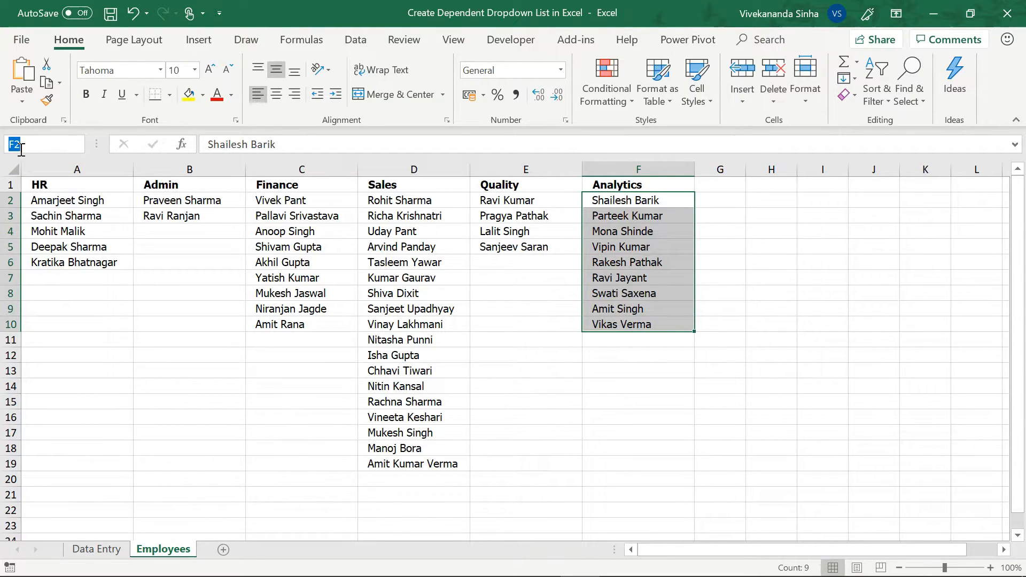
pyautogui.write('Analytics')
pyautogui.press('Return')
pyautogui.press('Return')
# Step: Review the defined names in the Name Manager and check which cells the HR name refers to
pyautogui.click(308, 44)
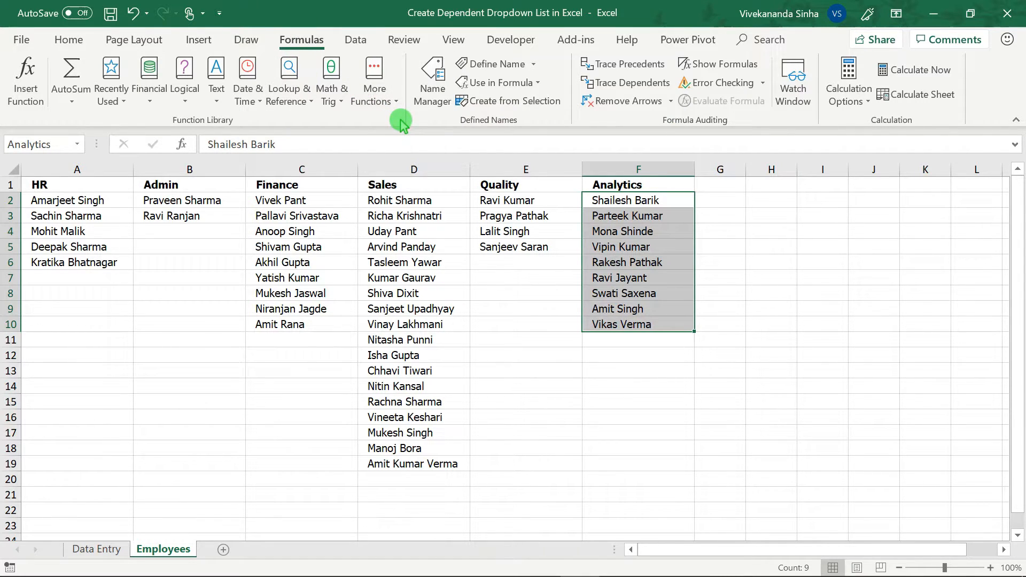
pyautogui.click(429, 96)
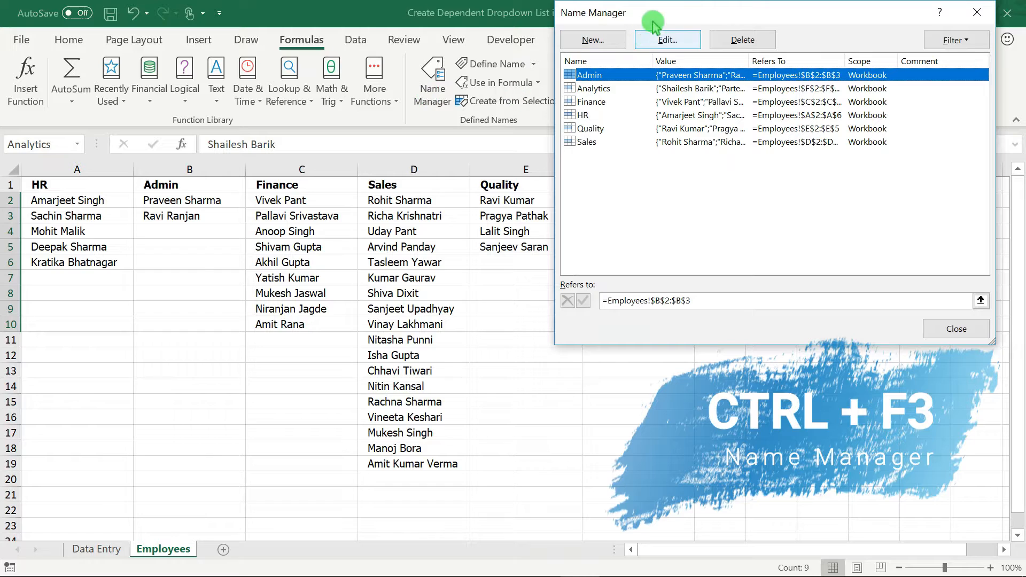
pyautogui.moveTo(665, 21); pyautogui.dragTo(500, 130)
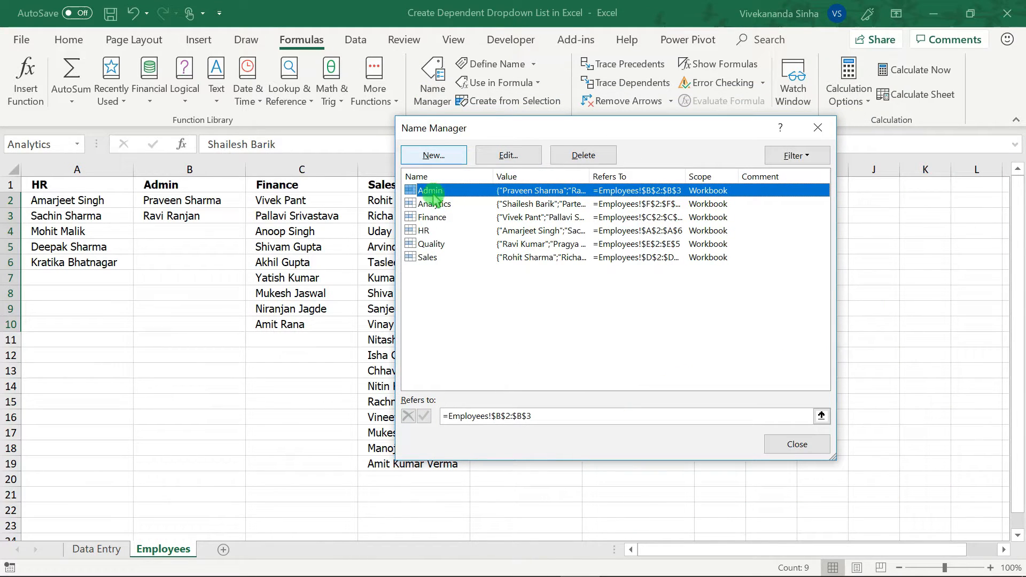
pyautogui.click(426, 231)
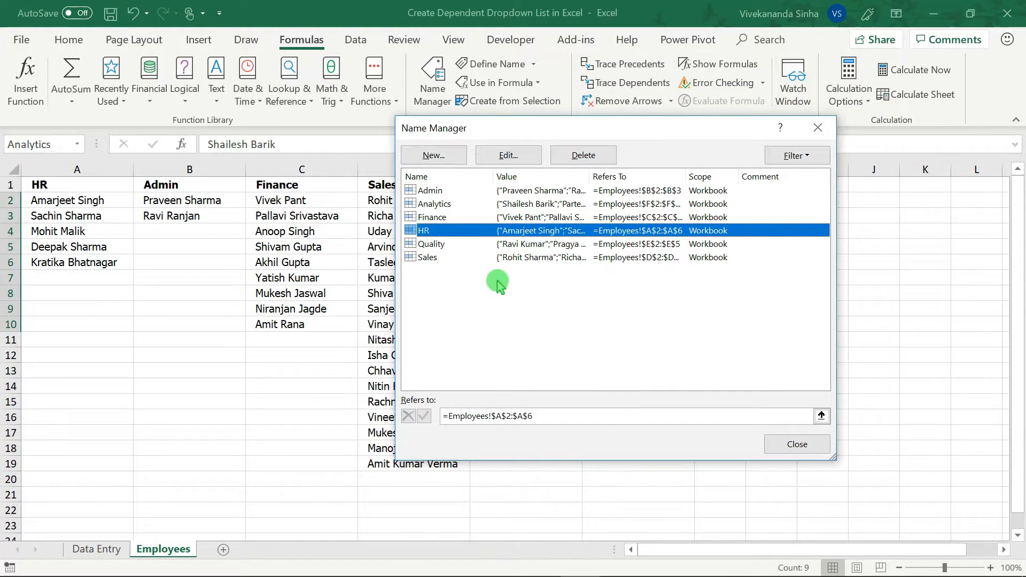
pyautogui.click(537, 419)
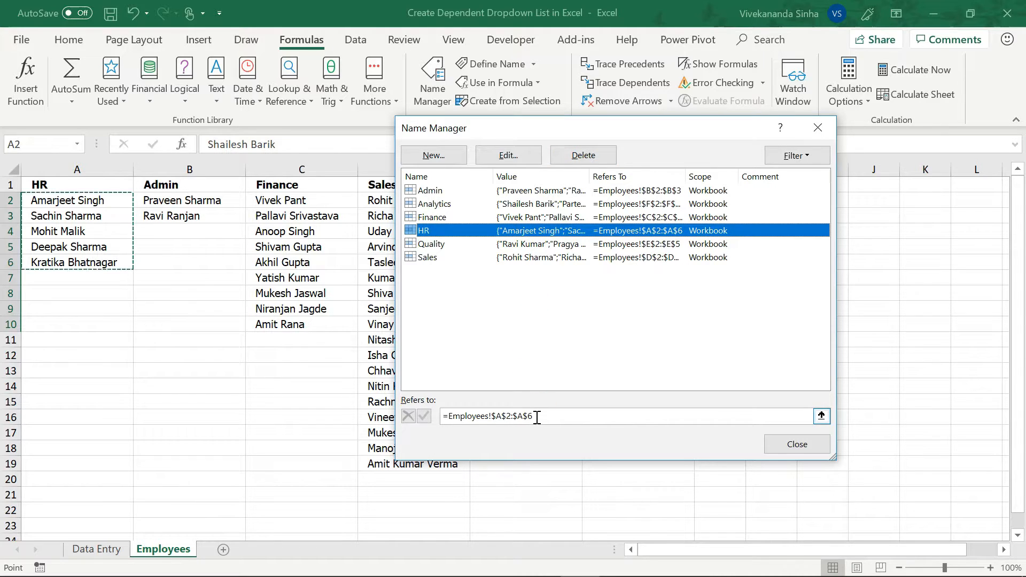
pyautogui.hotkey('shift', 'Left')
pyautogui.hotkey('shift', 'Left')
pyautogui.hotkey('shift', 'Left')
pyautogui.hotkey('shift', 'Left')
pyautogui.hotkey('shift', 'Left')
pyautogui.hotkey('shift', 'Left')
pyautogui.hotkey('shift', 'Left')
pyautogui.hotkey('shift', 'Left')
pyautogui.hotkey('shift', 'Left')
pyautogui.hotkey('shift', 'Left')
pyautogui.hotkey('shift', 'Left')
pyautogui.hotkey('shift', 'Left')
pyautogui.hotkey('shift', 'Left')
pyautogui.hotkey('shift', 'Left')
pyautogui.hotkey('shift', 'Left')
pyautogui.hotkey('shift', 'Left')
pyautogui.hotkey('shift', 'Left')
pyautogui.hotkey('shift', 'Left')
pyautogui.hotkey('shift', 'Left')
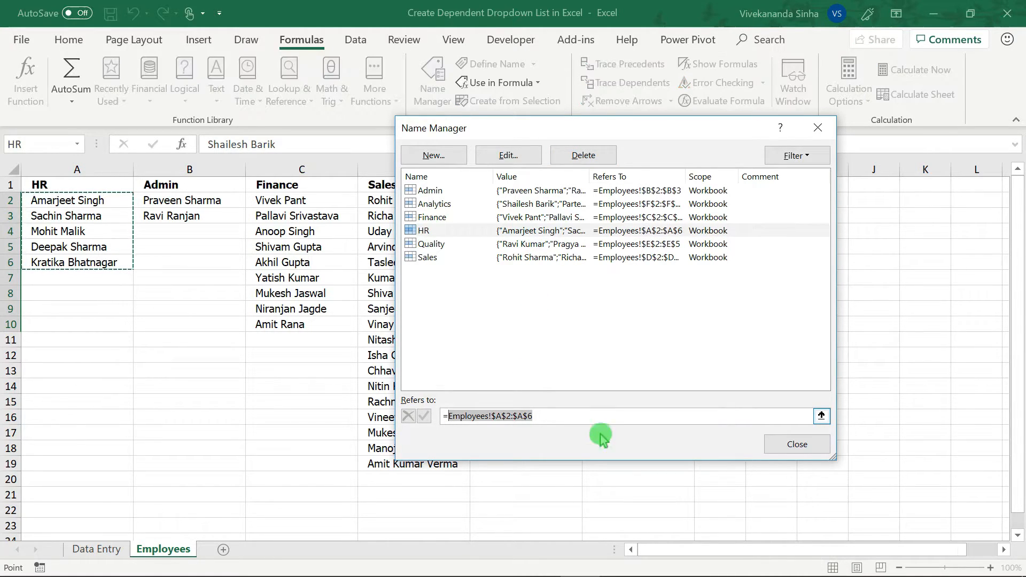
pyautogui.click(793, 443)
pyautogui.click(331, 259)
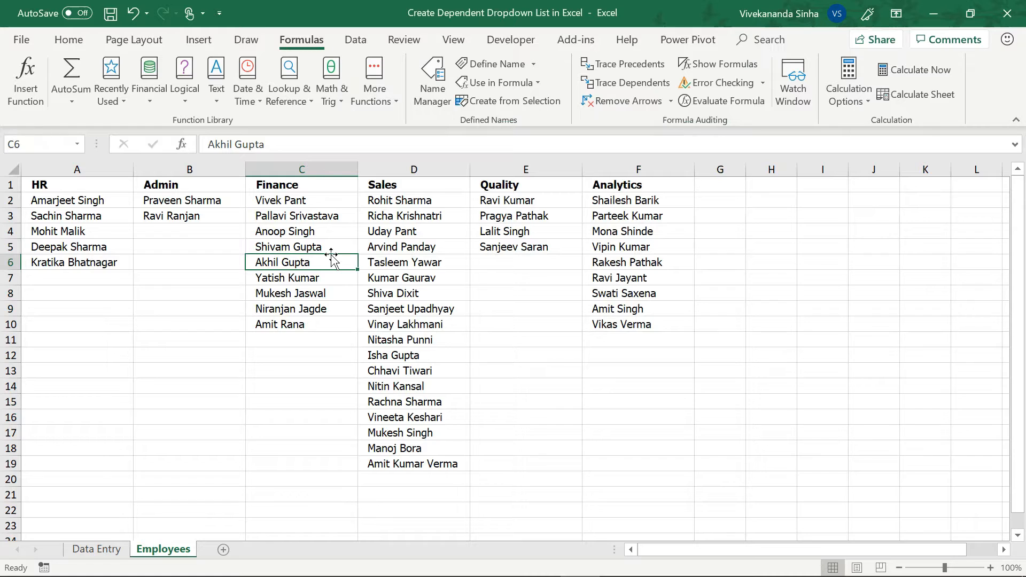
pyautogui.click(85, 201)
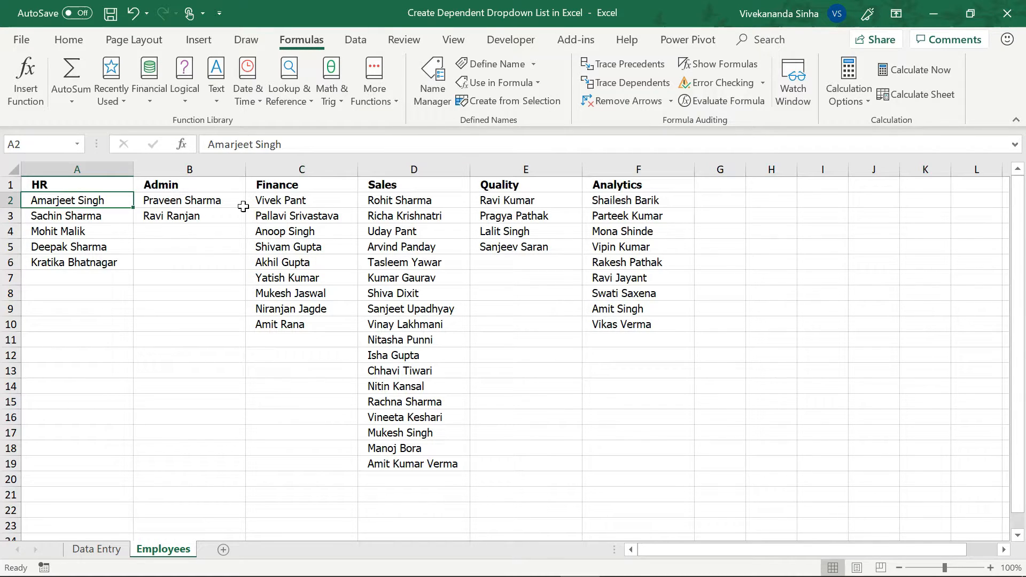
pyautogui.moveTo(269, 202); pyautogui.dragTo(272, 317)
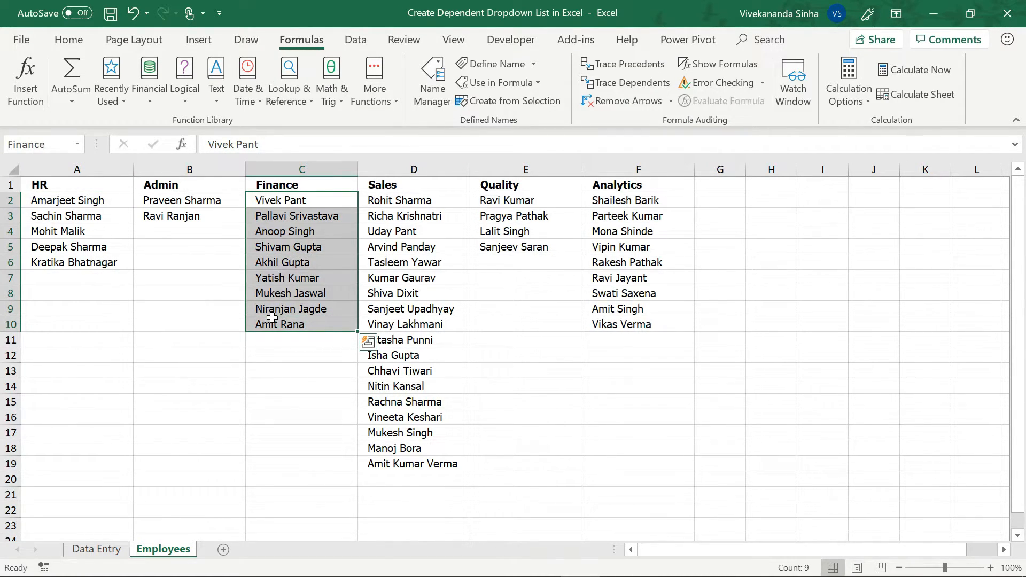
pyautogui.click(83, 216)
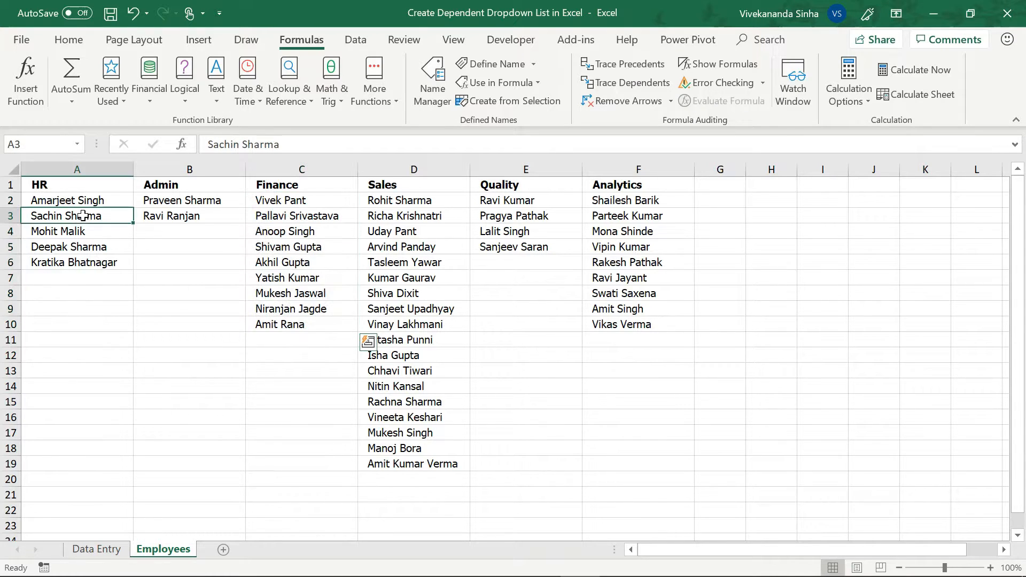
# Step: Open the Data Validation settings for the DEPARTMENT cells B3:B12 on the Data Entry sheet
pyautogui.click(92, 549)
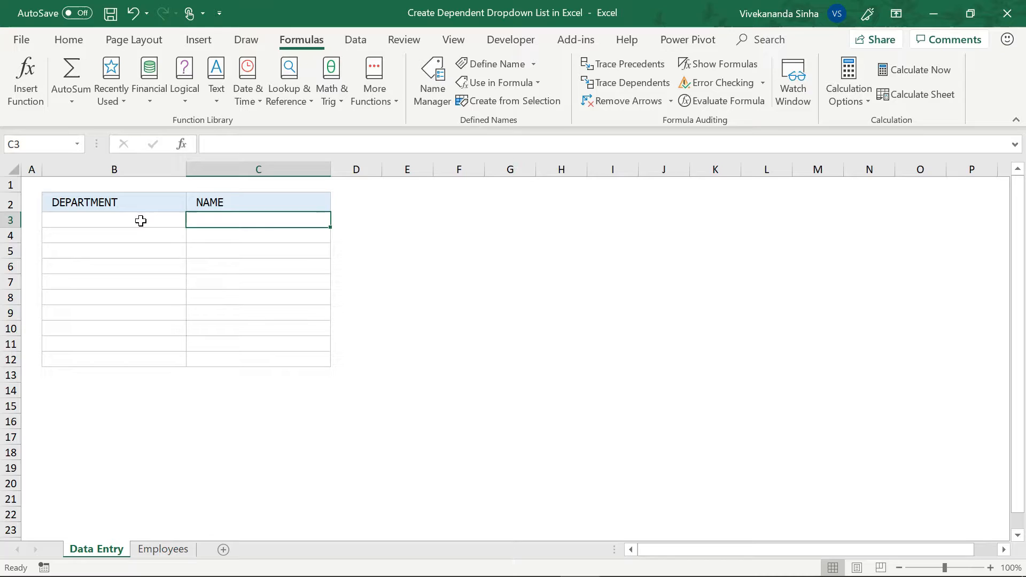
pyautogui.moveTo(141, 221); pyautogui.dragTo(122, 356)
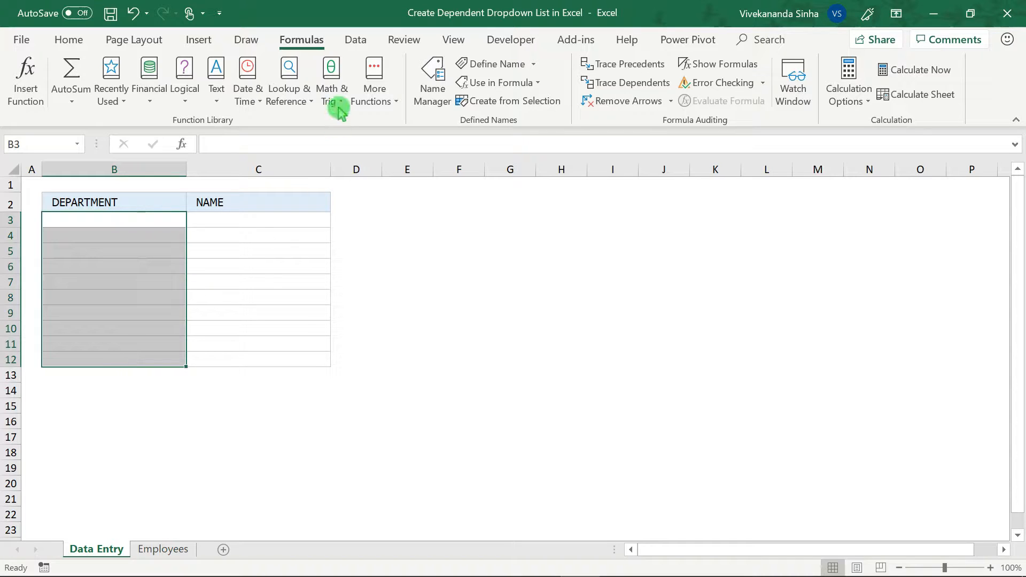
pyautogui.click(356, 40)
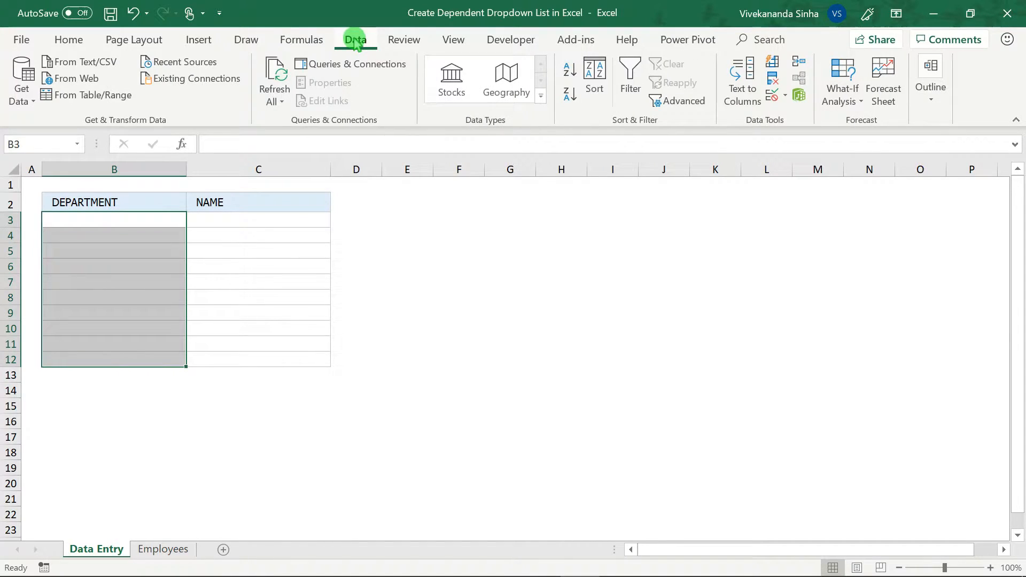
pyautogui.click(773, 92)
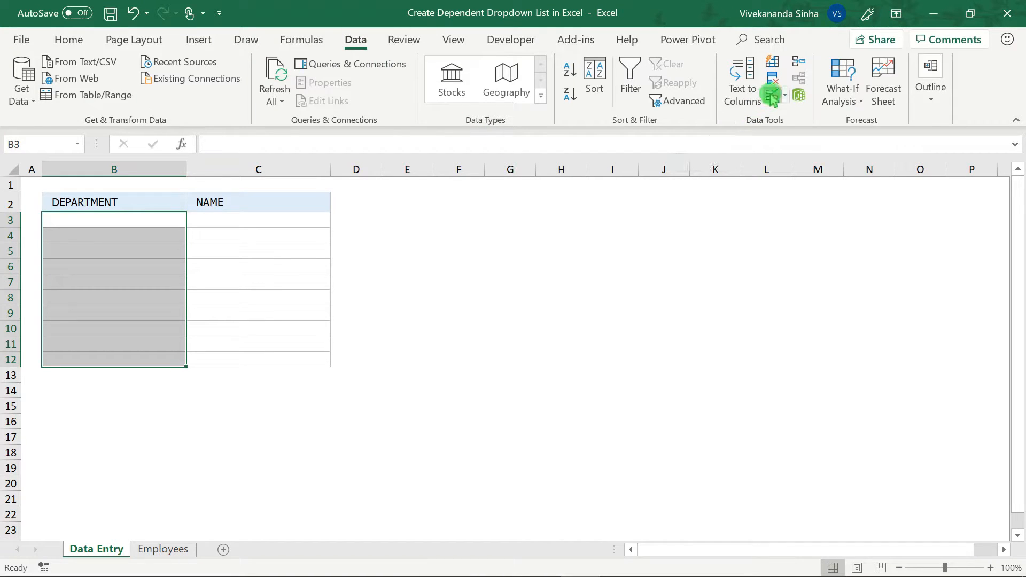
pyautogui.click(771, 165)
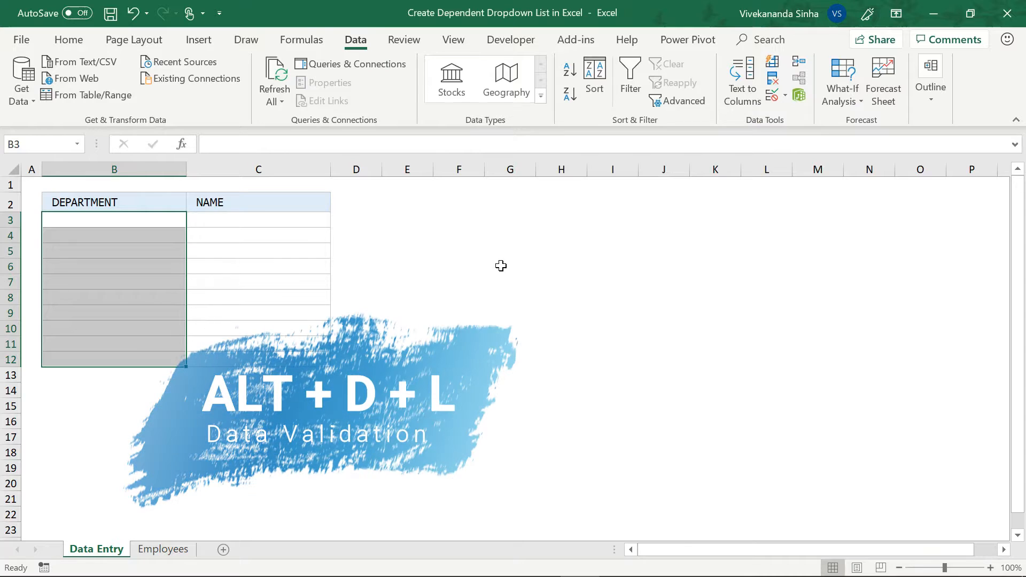
pyautogui.hotkey('alt', 'd', 'l')
pyautogui.click(501, 266)
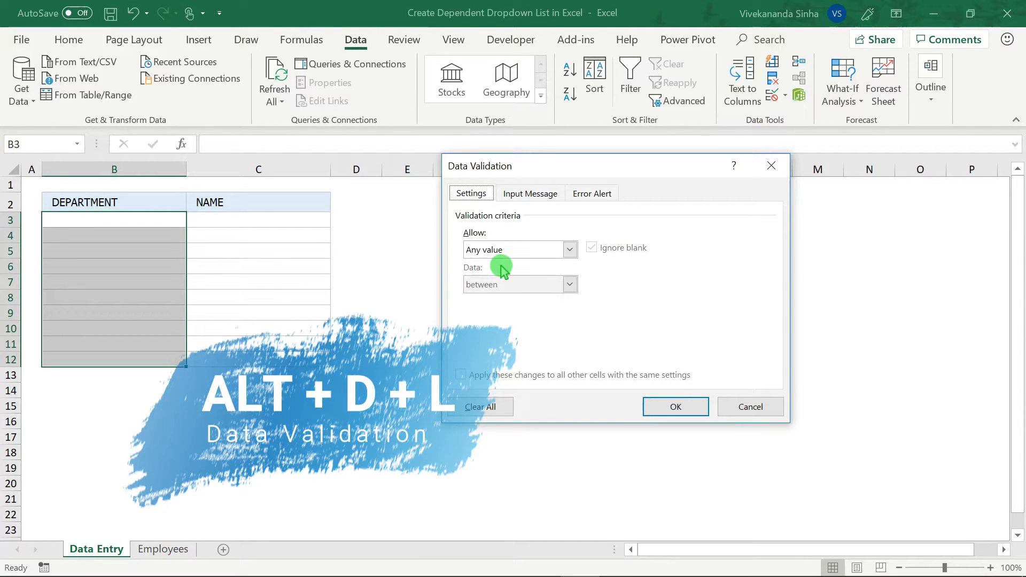
pyautogui.moveTo(493, 166); pyautogui.dragTo(449, 154)
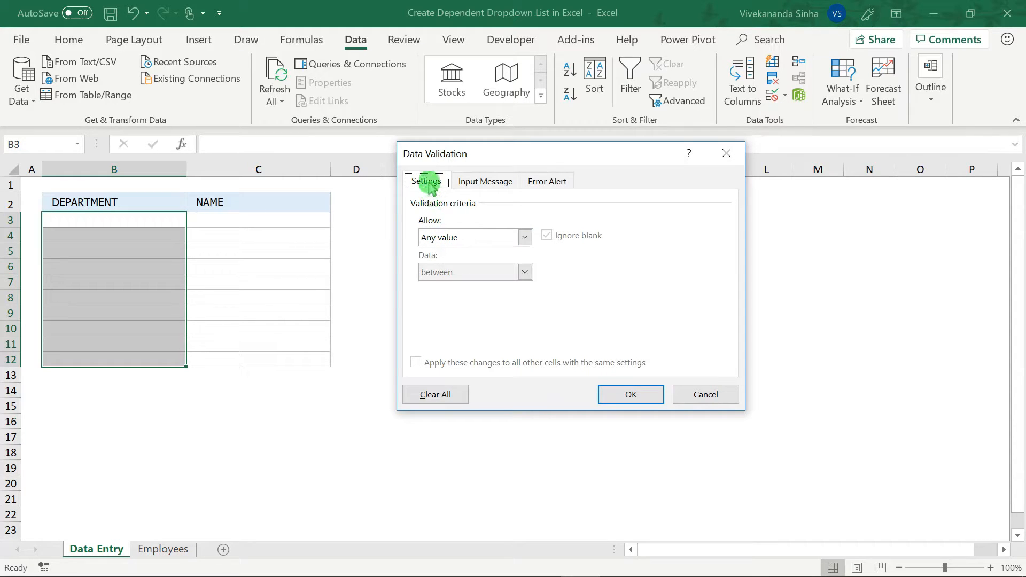
# Step: Restrict the DEPARTMENT cells to a List whose source is the headings =Employees!$A$1:$F$1, and apply the validation
pyautogui.click(437, 238)
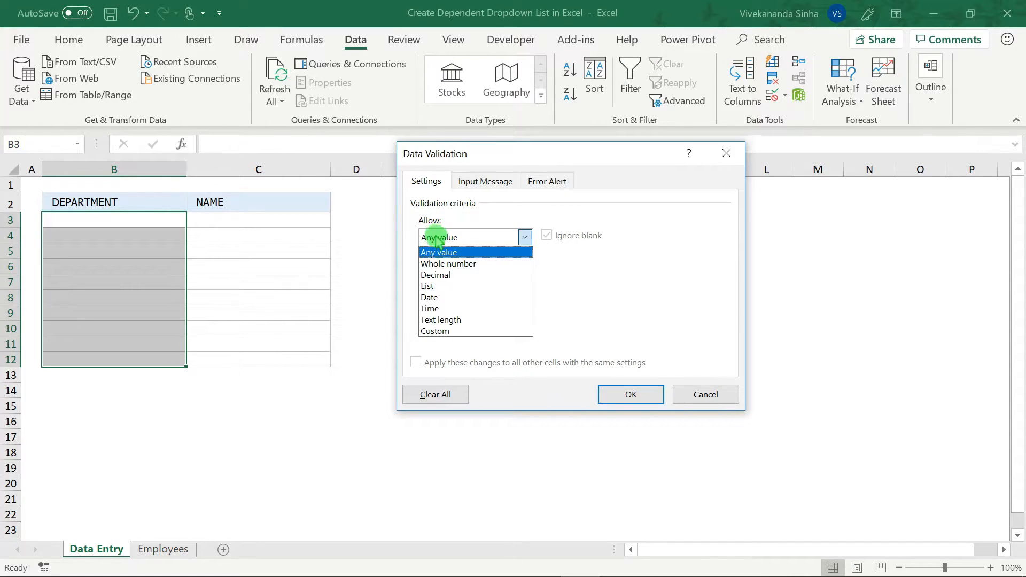
pyautogui.click(434, 286)
pyautogui.click(442, 307)
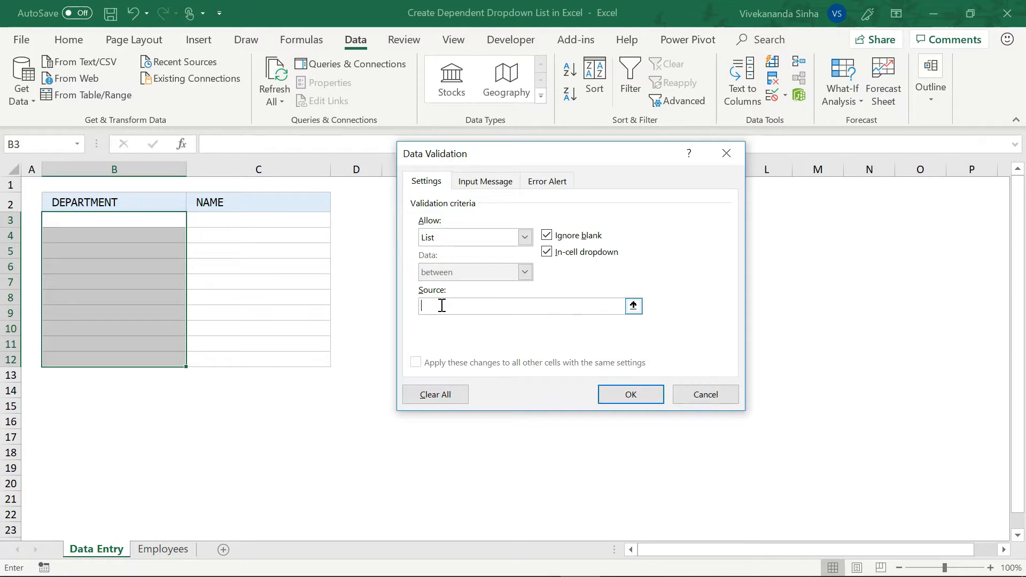
pyautogui.click(163, 549)
pyautogui.moveTo(75, 187); pyautogui.dragTo(604, 186)
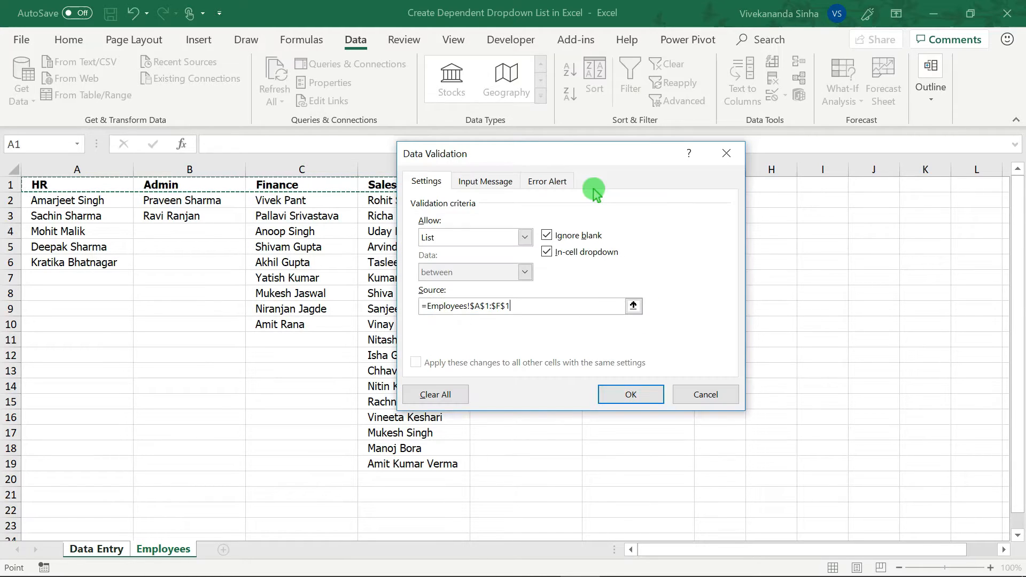
pyautogui.click(627, 396)
# Step: Check the department choices offered by the dropdowns in cells B3 and B9
pyautogui.click(162, 219)
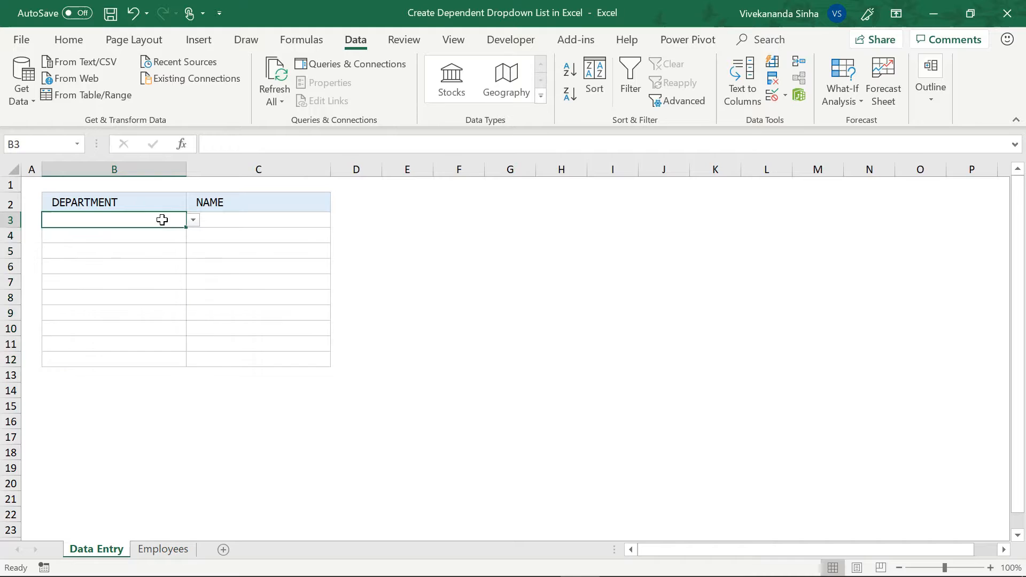
pyautogui.click(193, 220)
pyautogui.press('Escape')
pyautogui.click(157, 307)
pyautogui.click(192, 313)
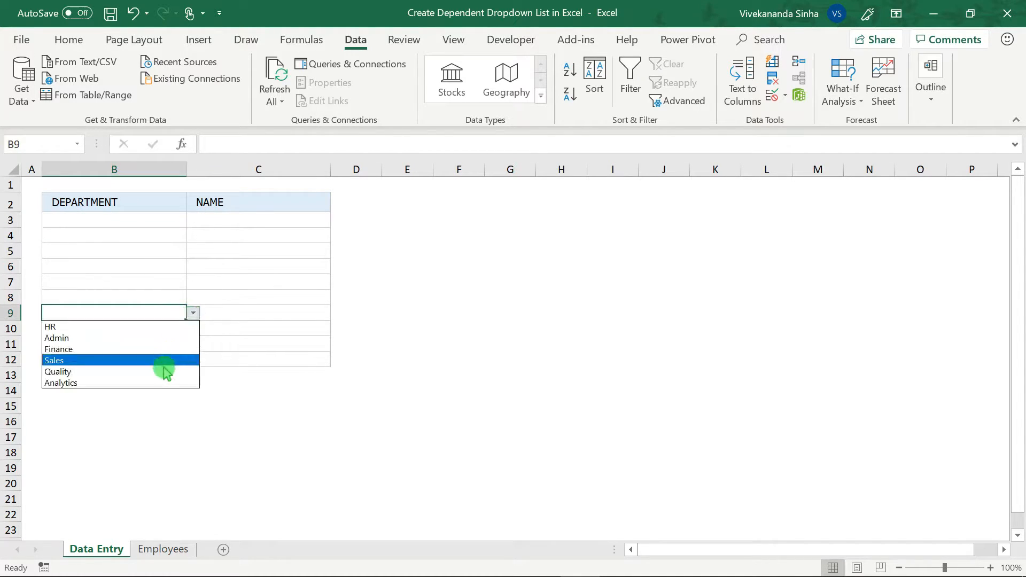
pyautogui.click(160, 227)
pyautogui.click(160, 220)
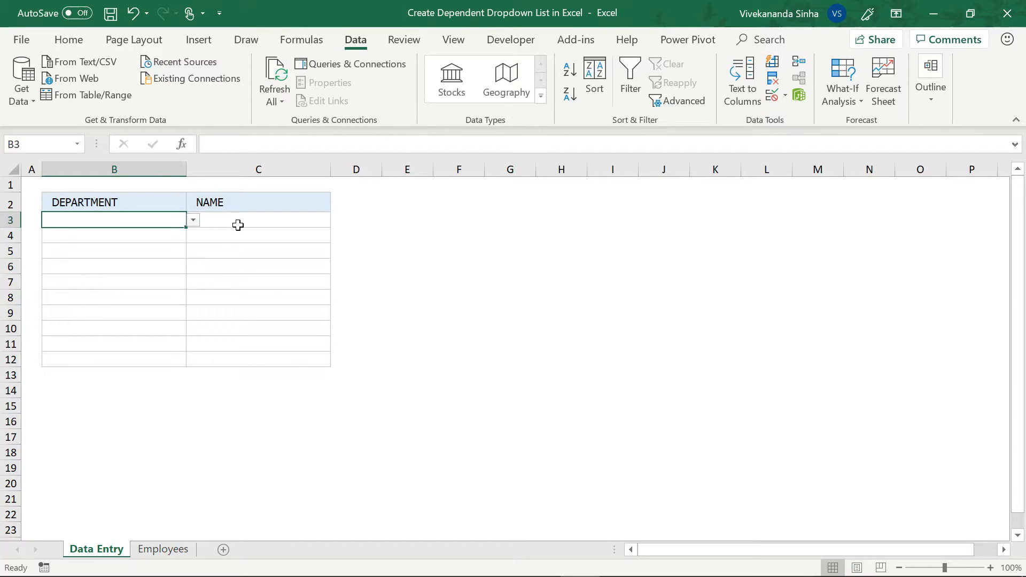
# Step: Start data validation for the NAME cells C3:C12 and set the allowed type to List
pyautogui.moveTo(237, 220); pyautogui.dragTo(220, 358)
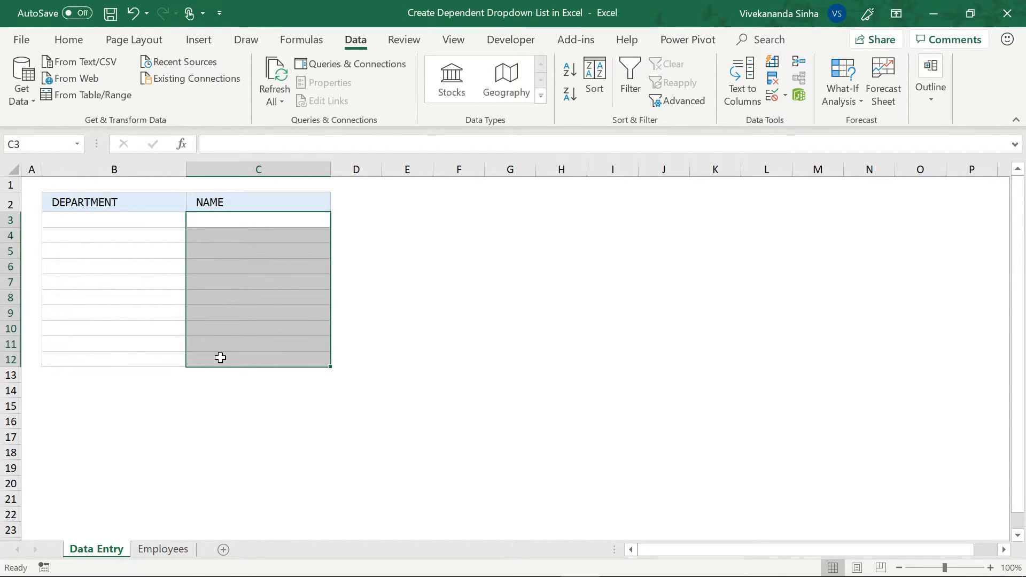
pyautogui.hotkey('alt', 'a')
pyautogui.press('v')
pyautogui.press('v')
pyautogui.click(451, 239)
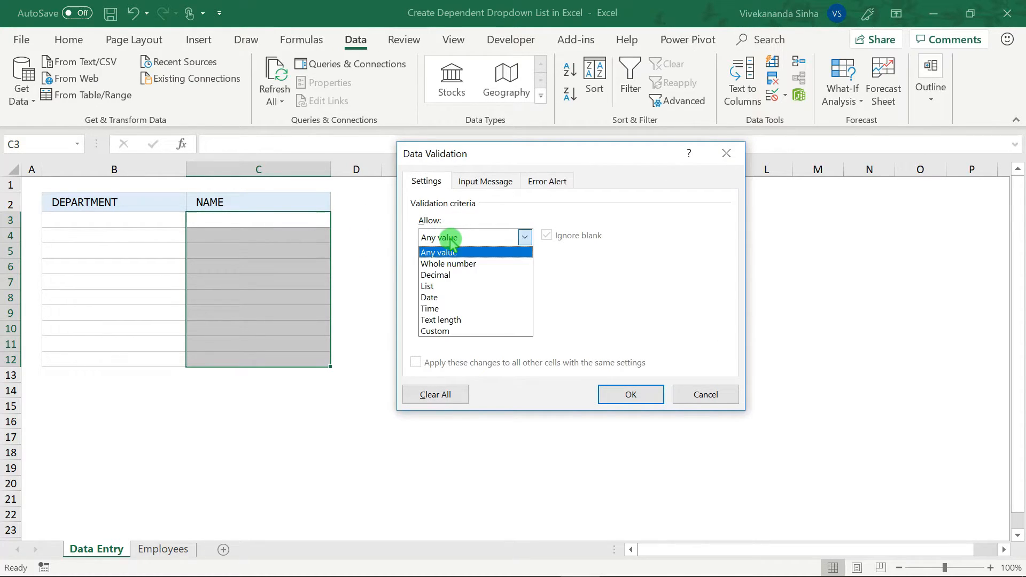
pyautogui.click(442, 287)
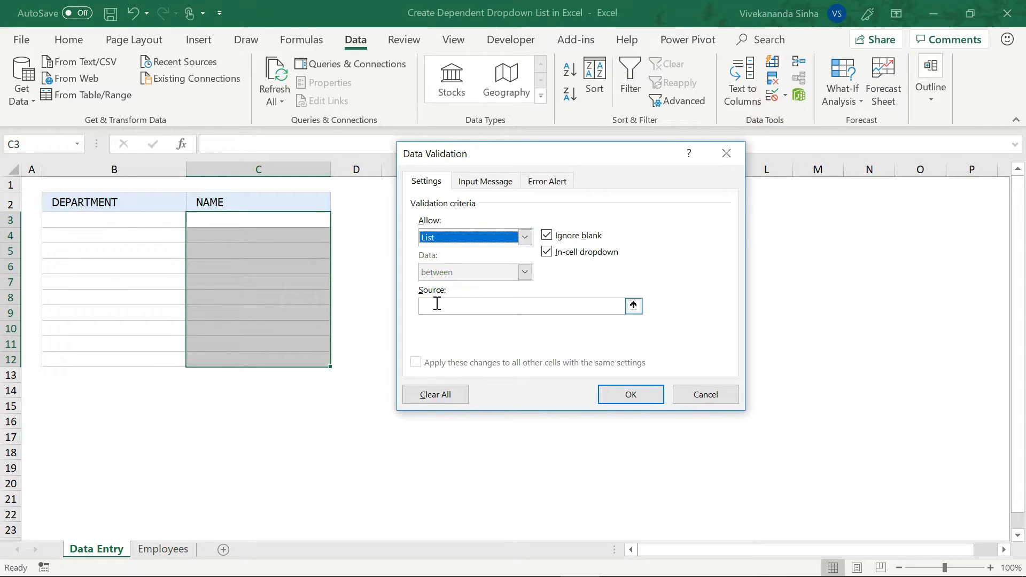
# Step: Set the list source for the NAME cells to =INDIRECT($B3) and apply it, continuing despite the source error
pyautogui.click(437, 305)
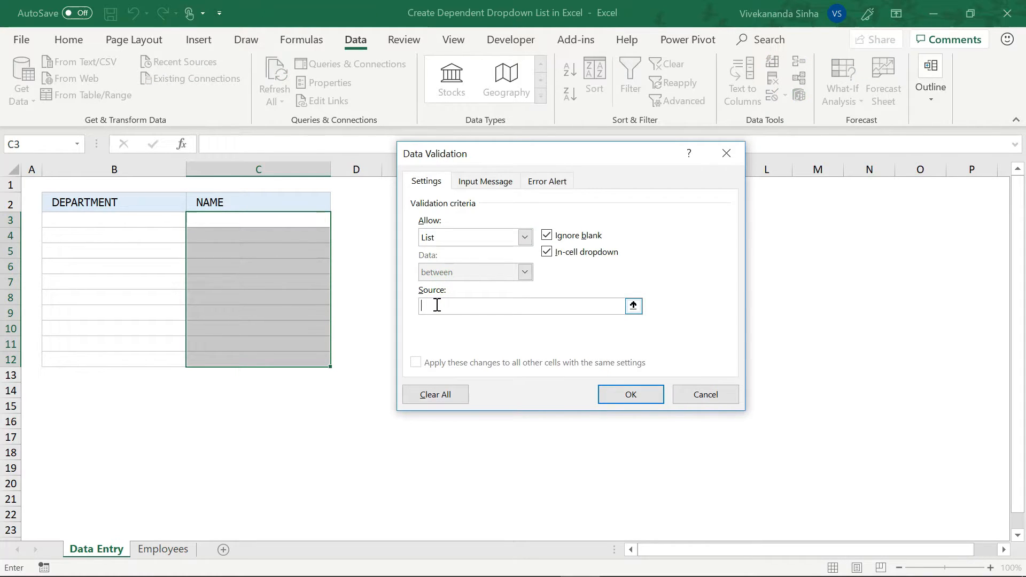
pyautogui.write('=INDIRECT(')
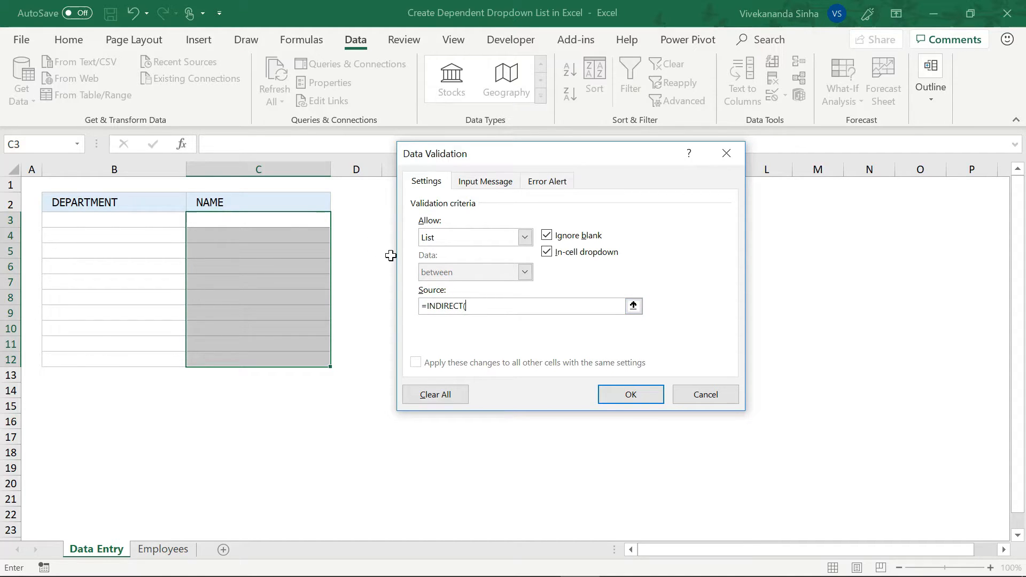
pyautogui.click(145, 220)
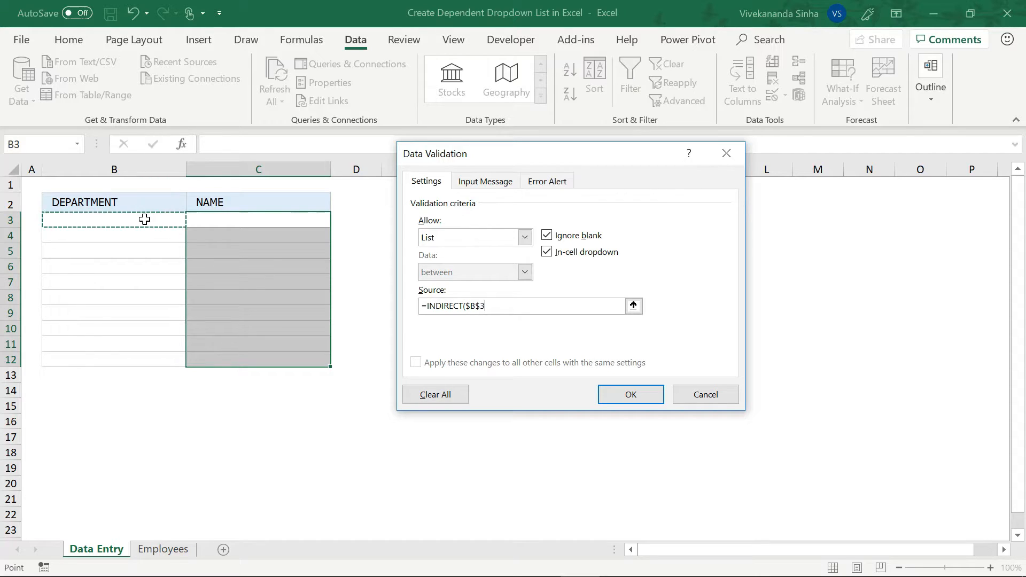
pyautogui.click(478, 306)
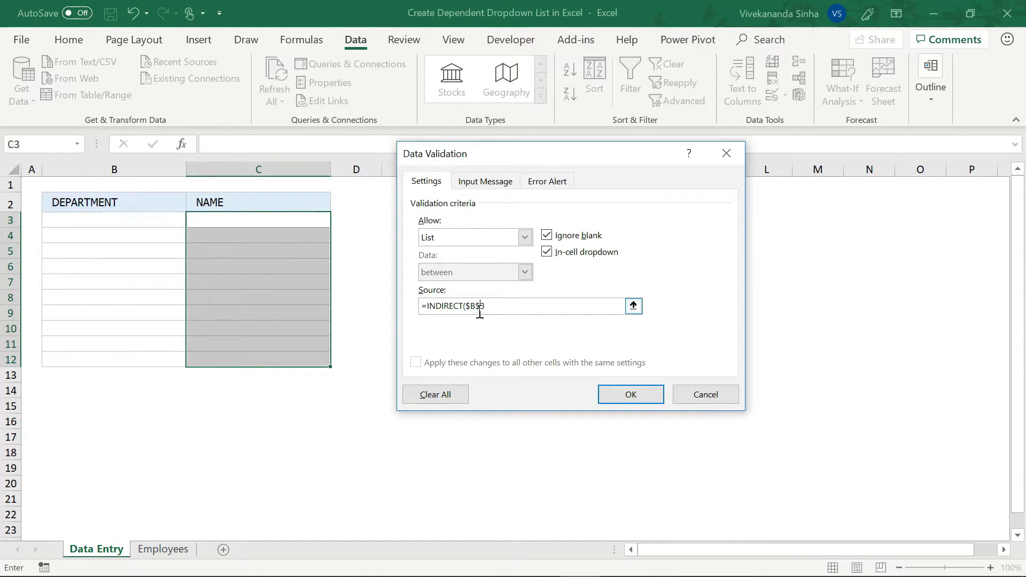
pyautogui.press('BackSpace')
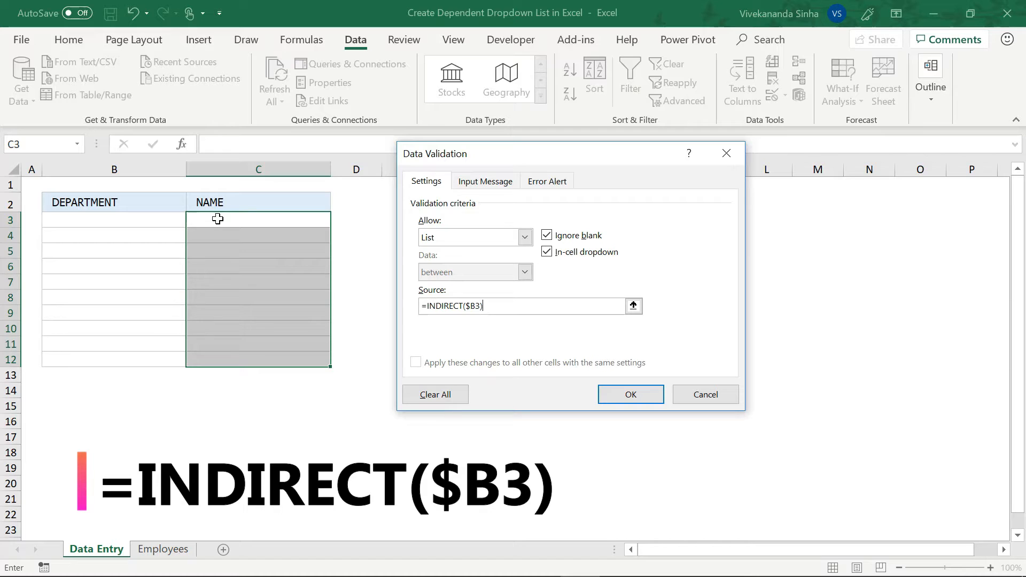
pyautogui.click(619, 396)
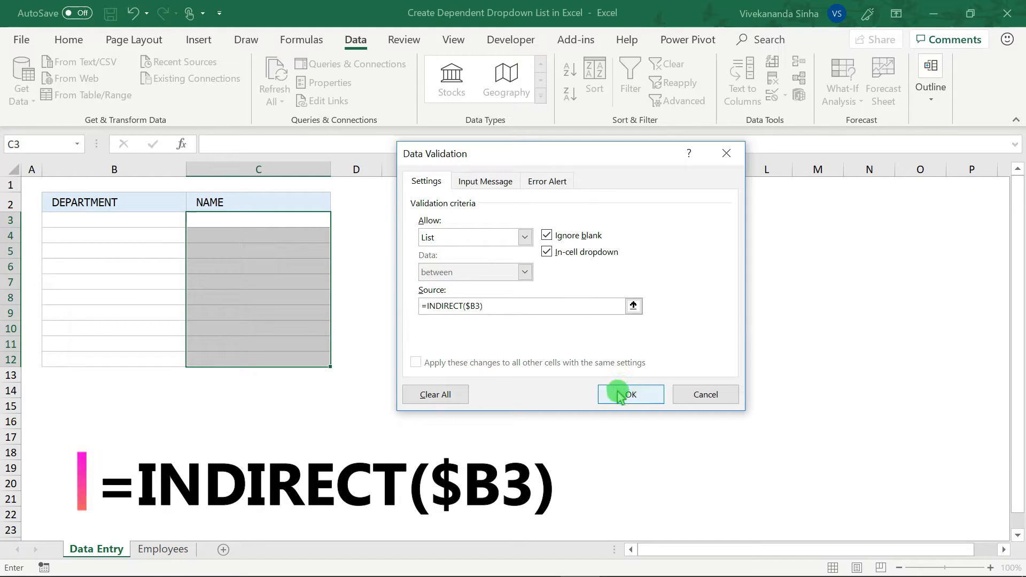
pyautogui.click(483, 338)
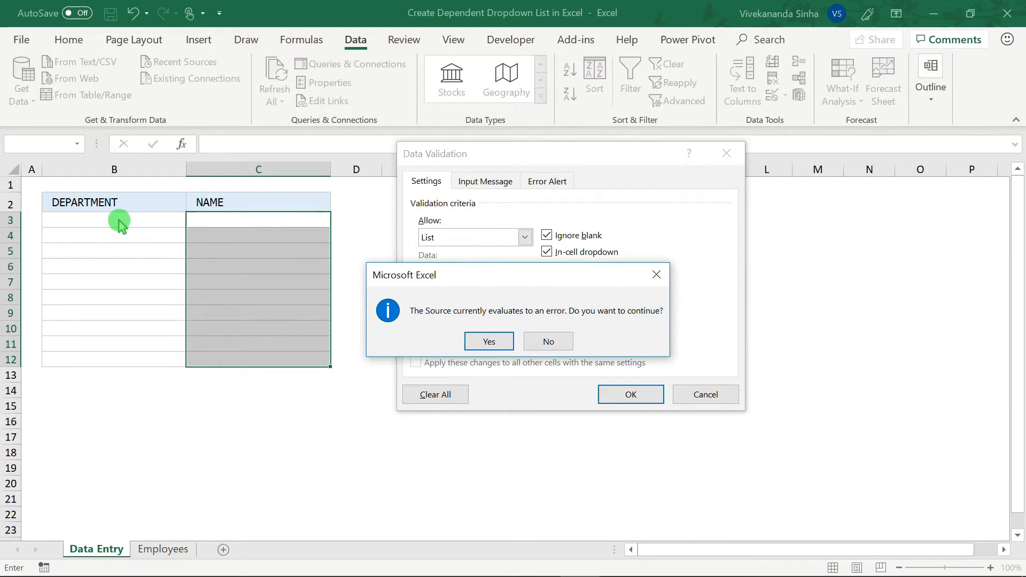
pyautogui.click(490, 342)
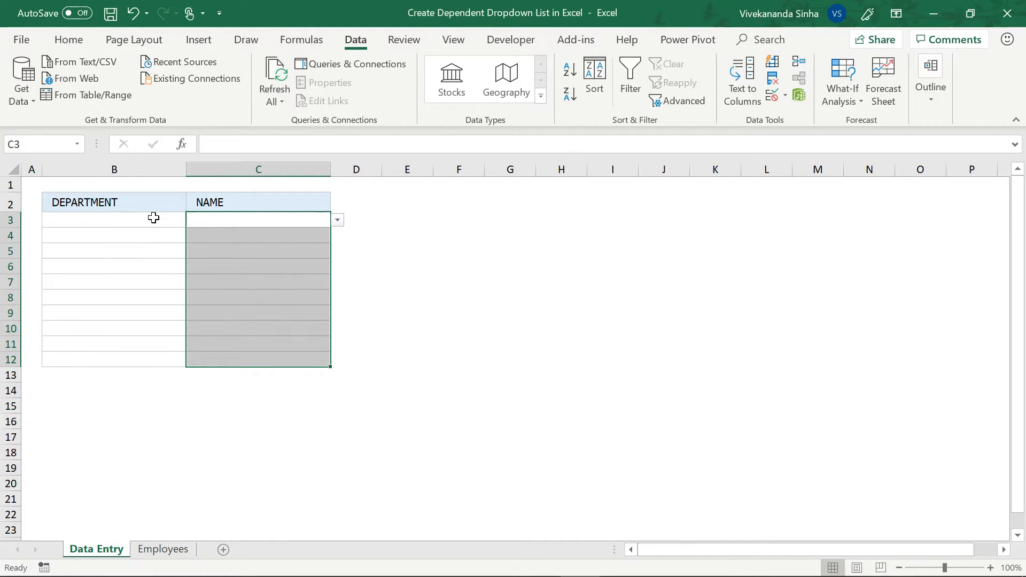
# Step: Choose Finance as the department in cell B3
pyautogui.click(177, 219)
pyautogui.click(193, 220)
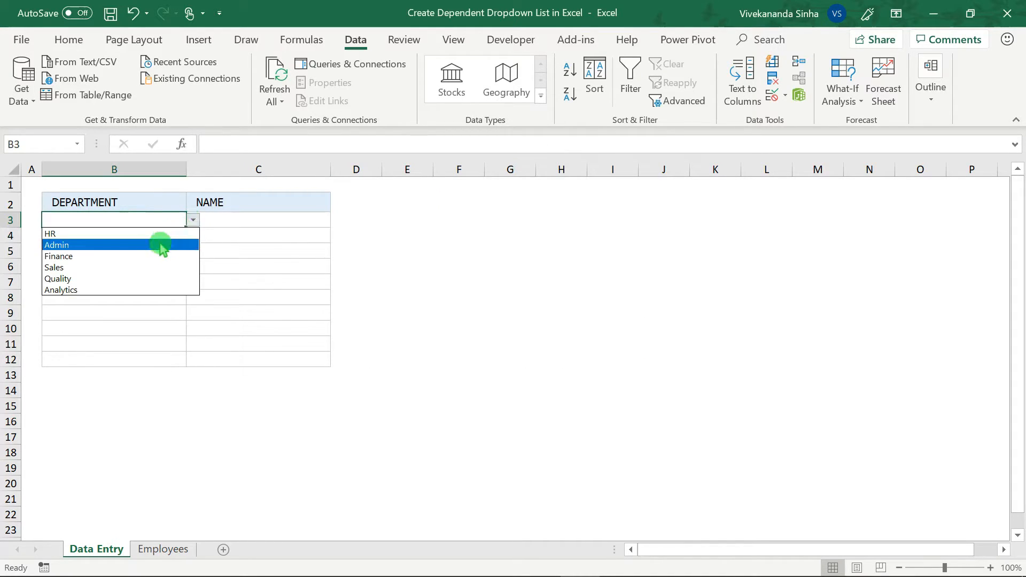
pyautogui.click(151, 259)
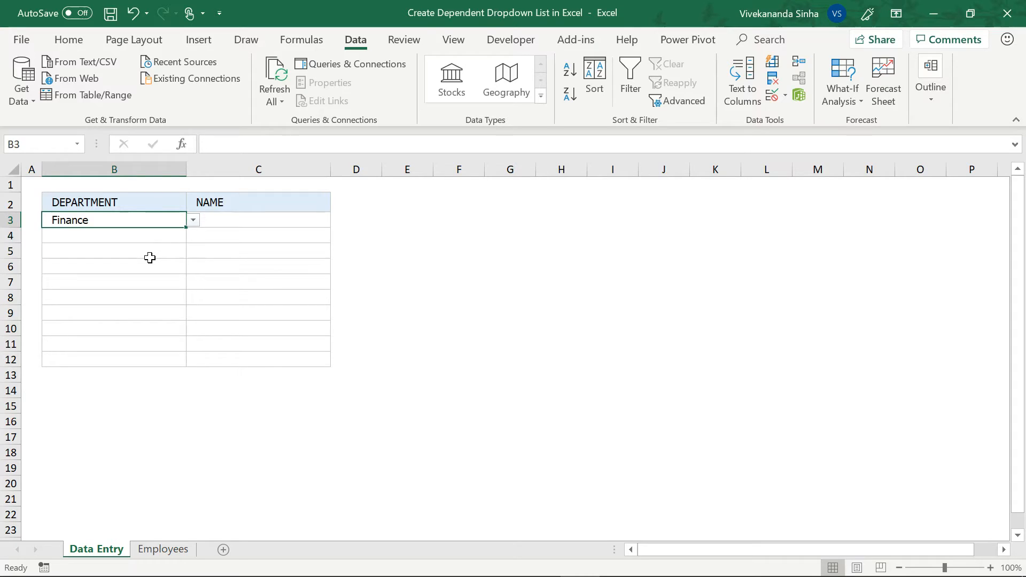
# Step: Compare the names offered in cell C3 with the Finance column C2:C10 on the Employees sheet
pyautogui.click(259, 220)
pyautogui.click(337, 220)
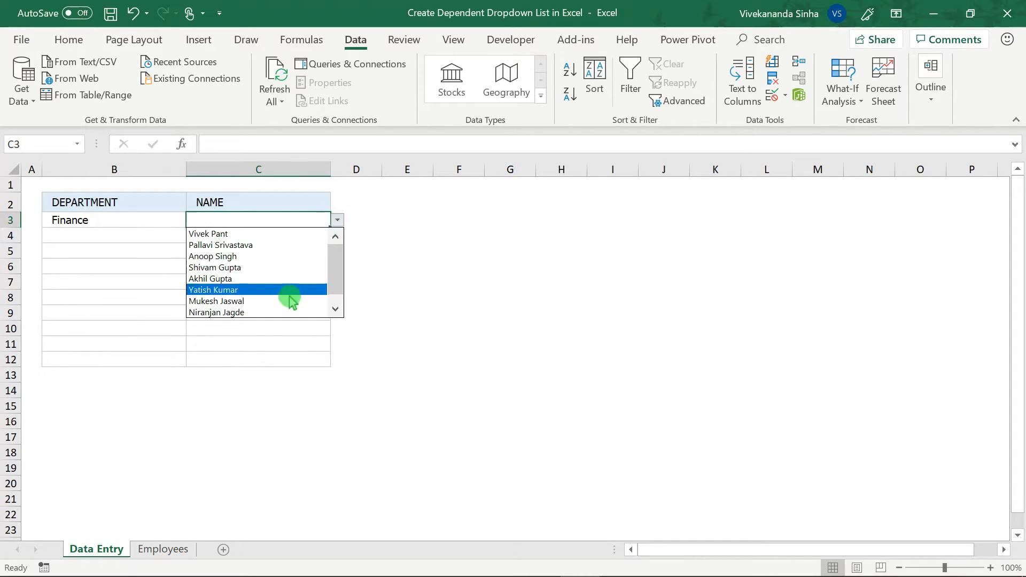
pyautogui.moveTo(336, 286)
pyautogui.mouseDown()
pyautogui.moveTo(339, 305)
pyautogui.moveTo(334, 245)
pyautogui.moveTo(334, 290)
pyautogui.mouseUp()
pyautogui.click(115, 277)
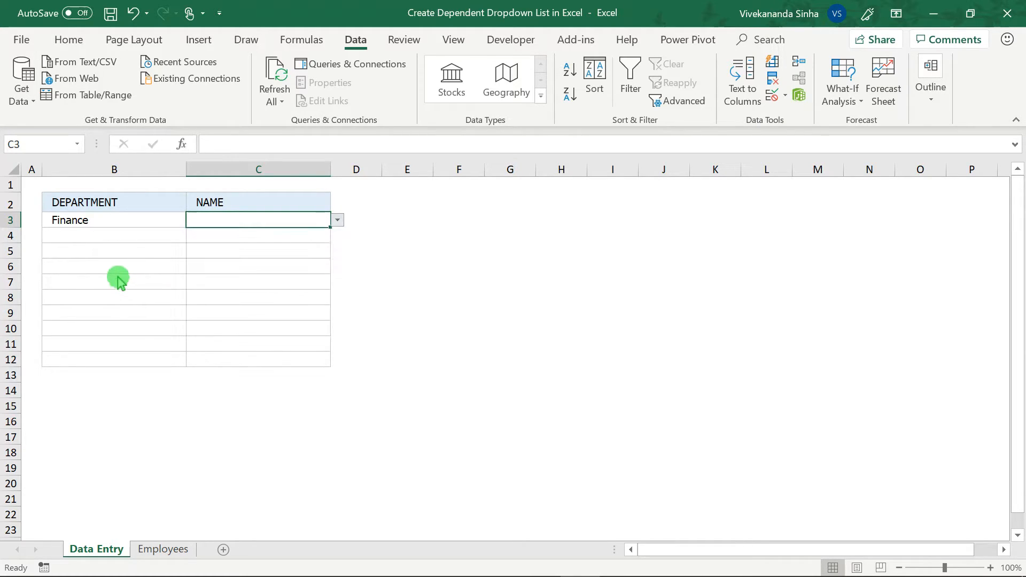
pyautogui.click(162, 549)
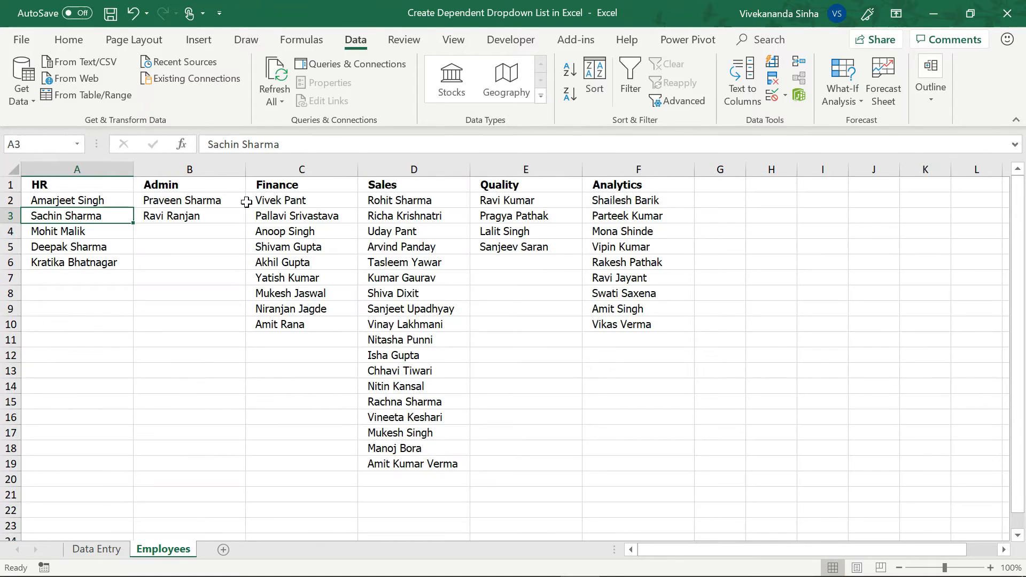
pyautogui.moveTo(271, 204); pyautogui.dragTo(276, 326)
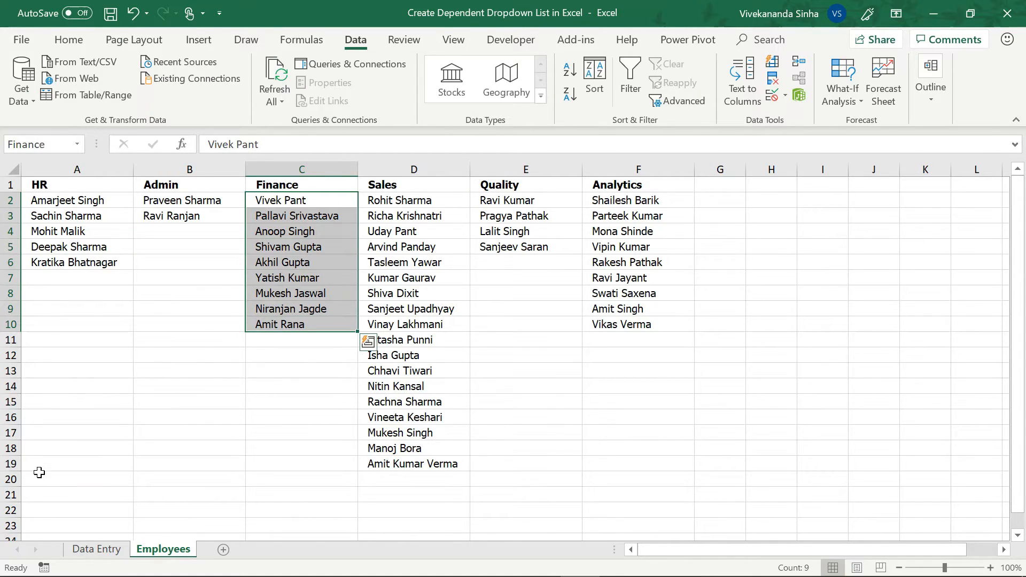
# Step: Return to the Data Entry sheet and change the department in cell B3 to HR
pyautogui.click(86, 550)
pyautogui.click(160, 221)
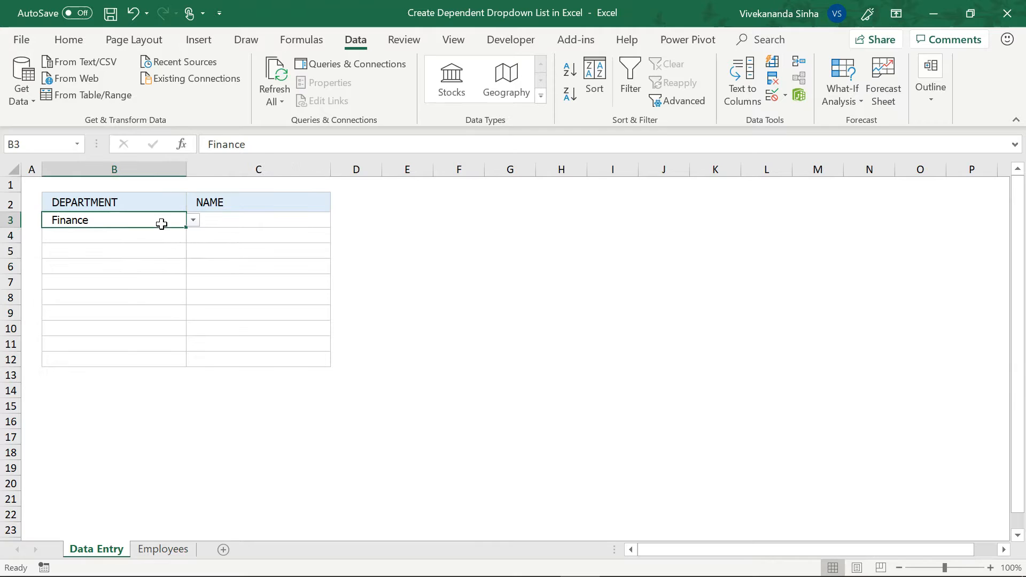
pyautogui.click(192, 221)
pyautogui.click(169, 234)
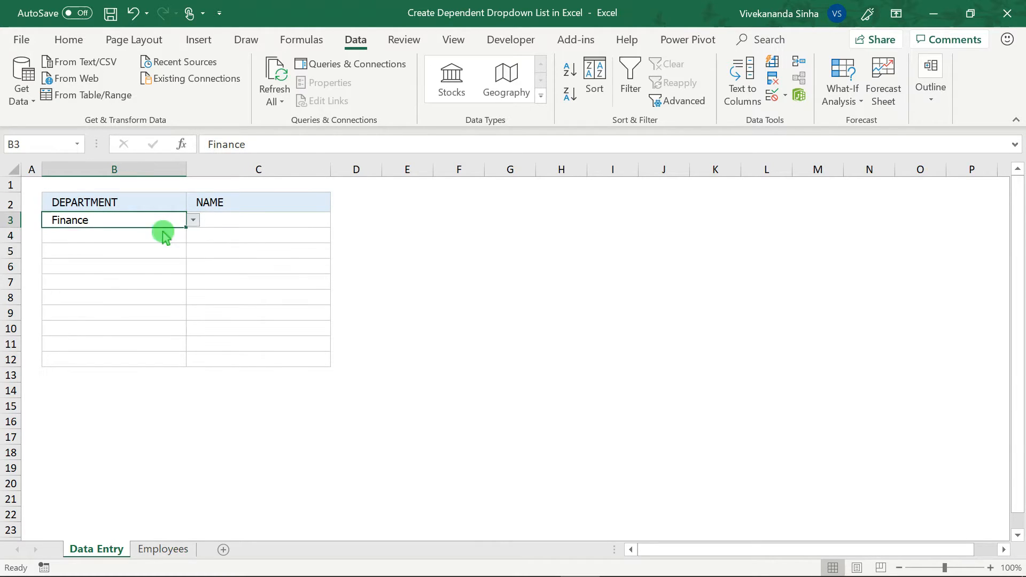
# Step: Compare the names offered in cell C3 with the HR column on the Employees sheet
pyautogui.click(233, 219)
pyautogui.click(337, 220)
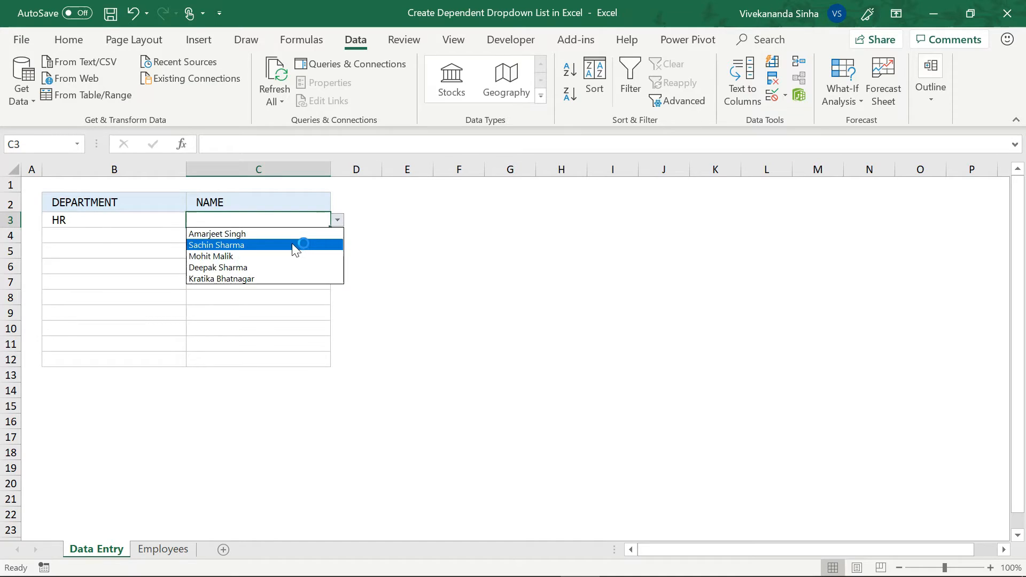
pyautogui.click(128, 267)
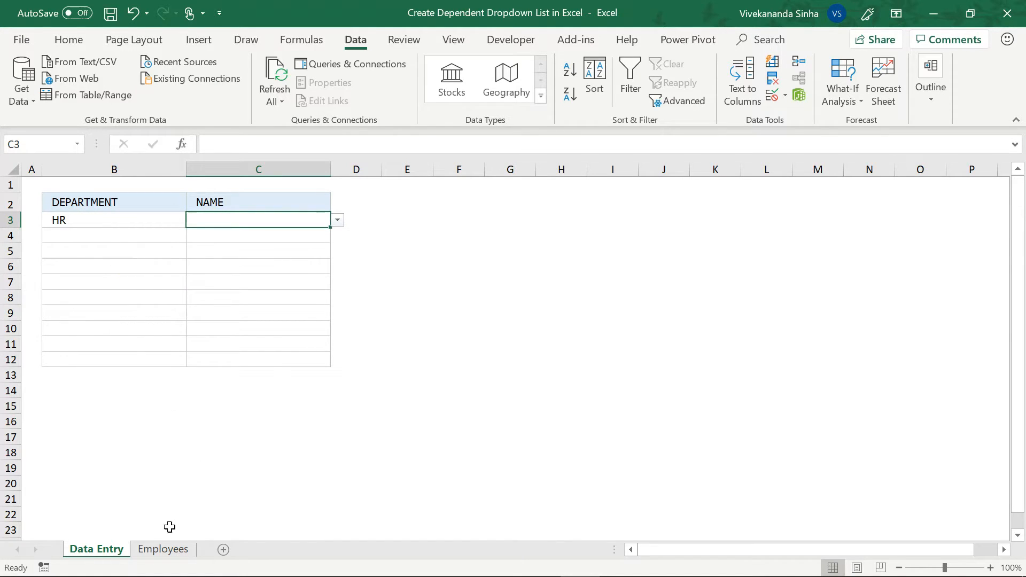
pyautogui.click(163, 549)
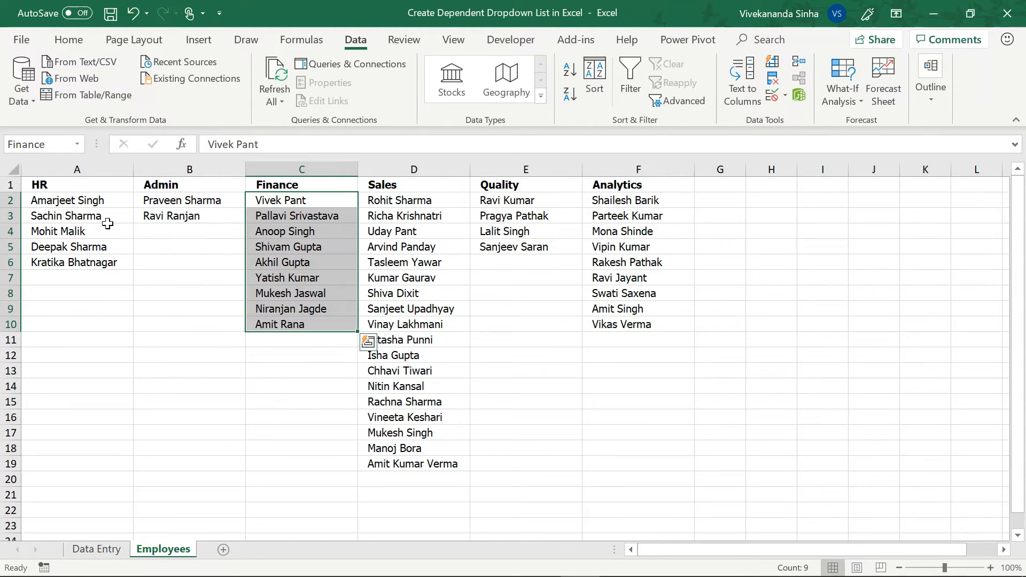
# Step: On the Data Entry sheet, choose Quality as the department in cell B4 and check the names offered in cell C4
pyautogui.click(97, 549)
pyautogui.click(112, 234)
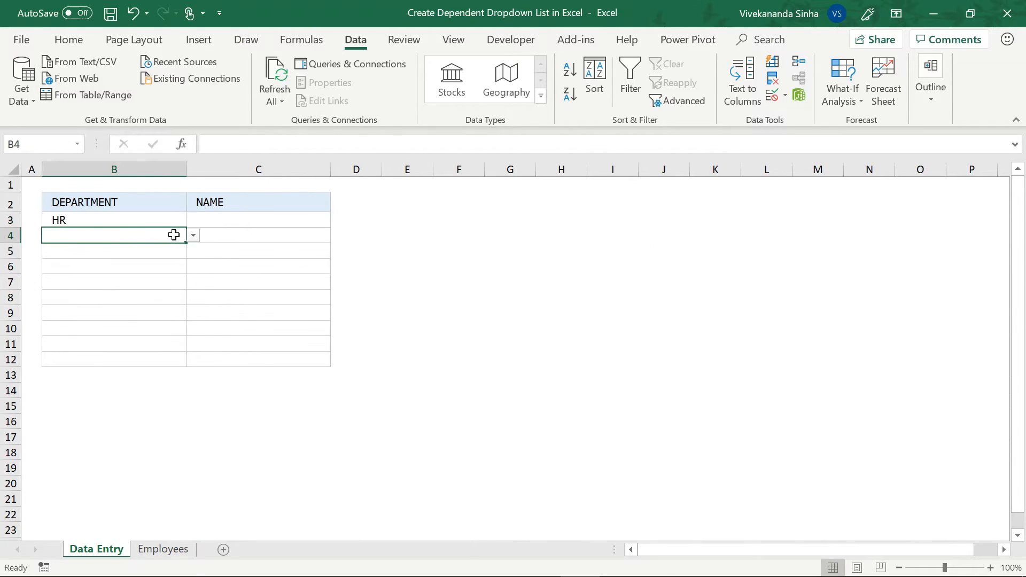
pyautogui.click(193, 235)
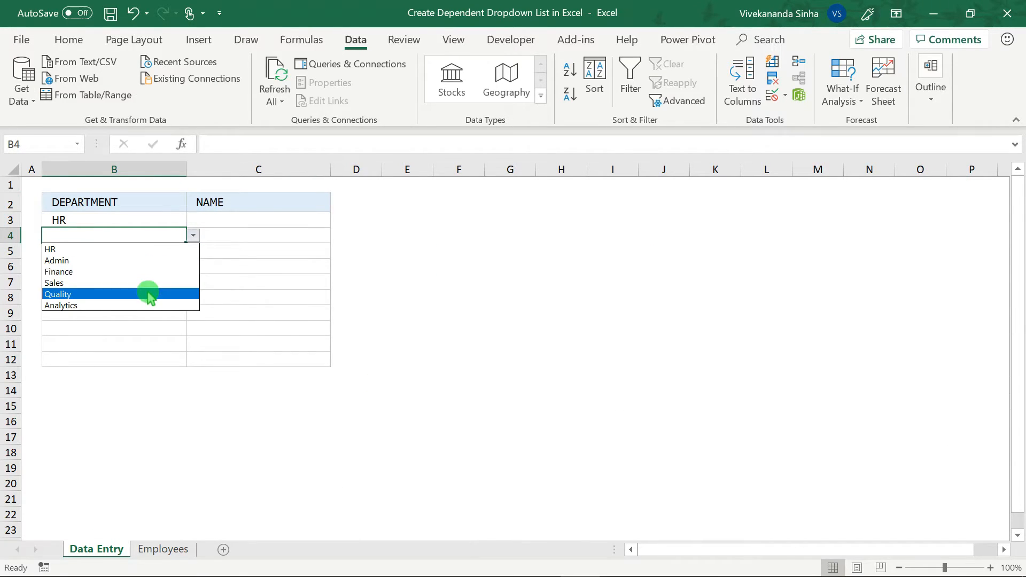
pyautogui.click(149, 294)
pyautogui.click(238, 236)
pyautogui.click(335, 236)
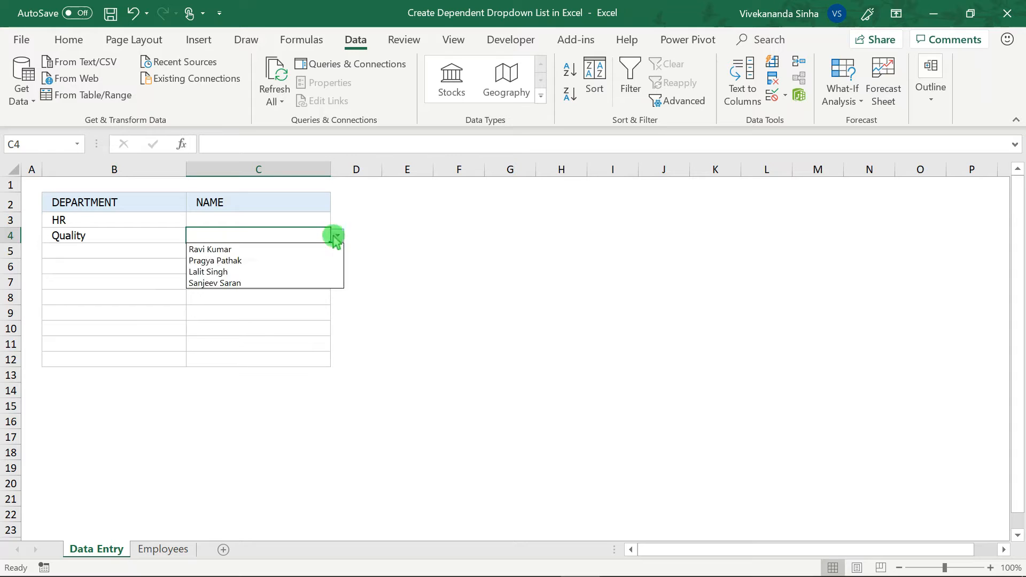
# Step: Close the name list and change the department in cell B4 to Finance
pyautogui.click(155, 244)
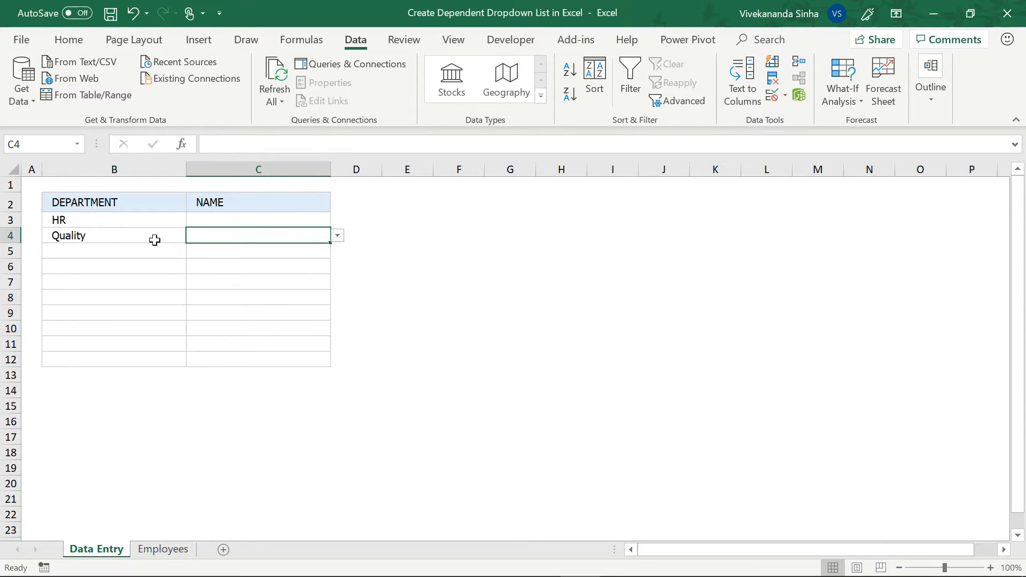
pyautogui.click(163, 236)
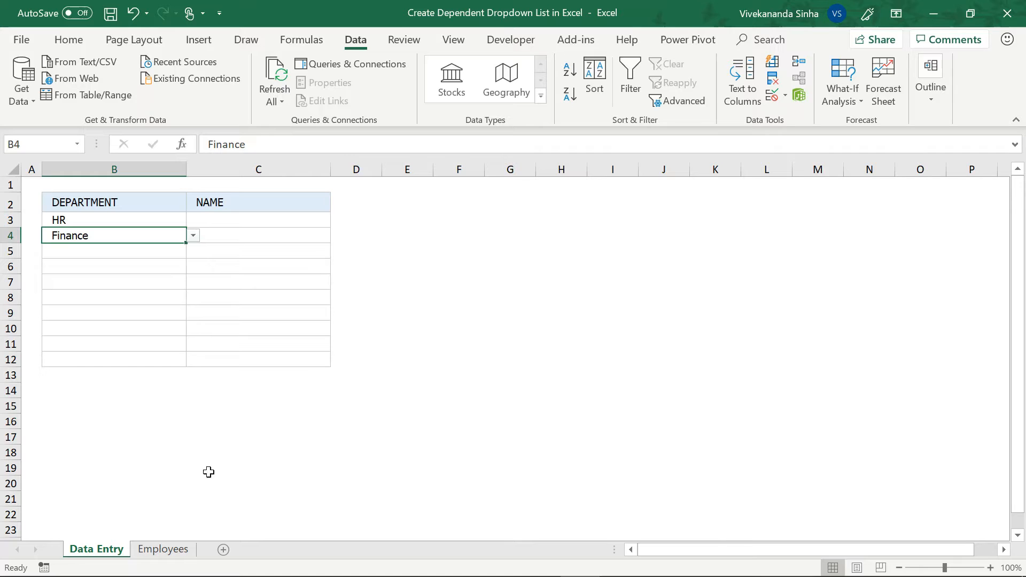
# Step: Hide the Employees sheet
pyautogui.click(163, 550)
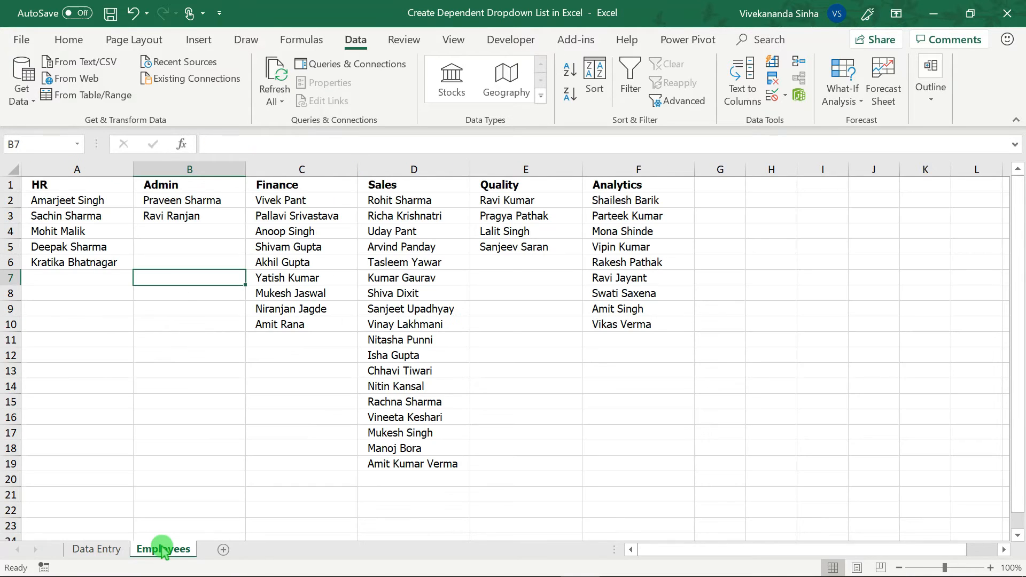
pyautogui.rightClick(163, 550)
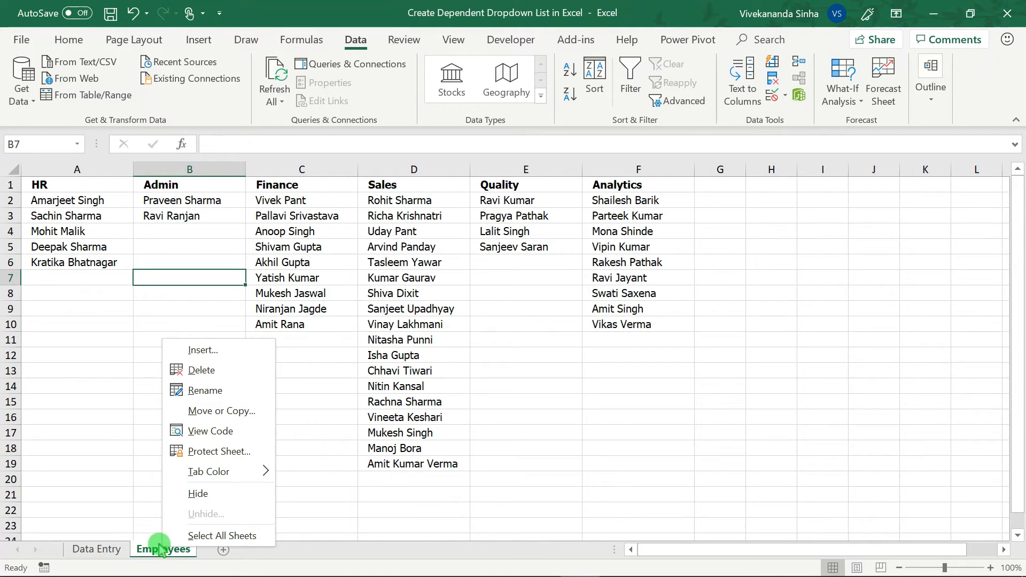
pyautogui.click(205, 489)
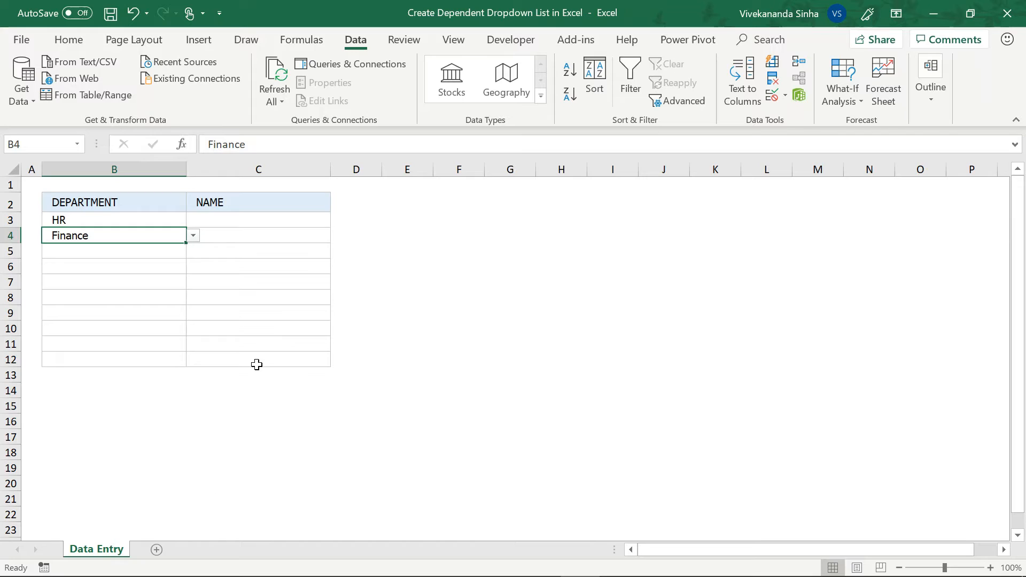
# Step: Change the department in cell B4 to Admin and check the names offered in cell C4
pyautogui.click(192, 236)
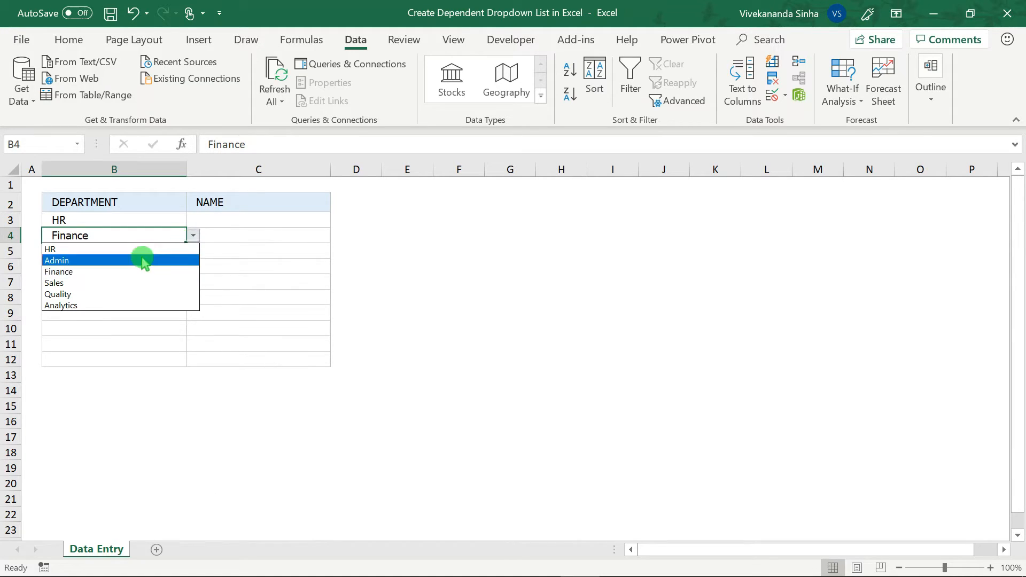
pyautogui.click(111, 260)
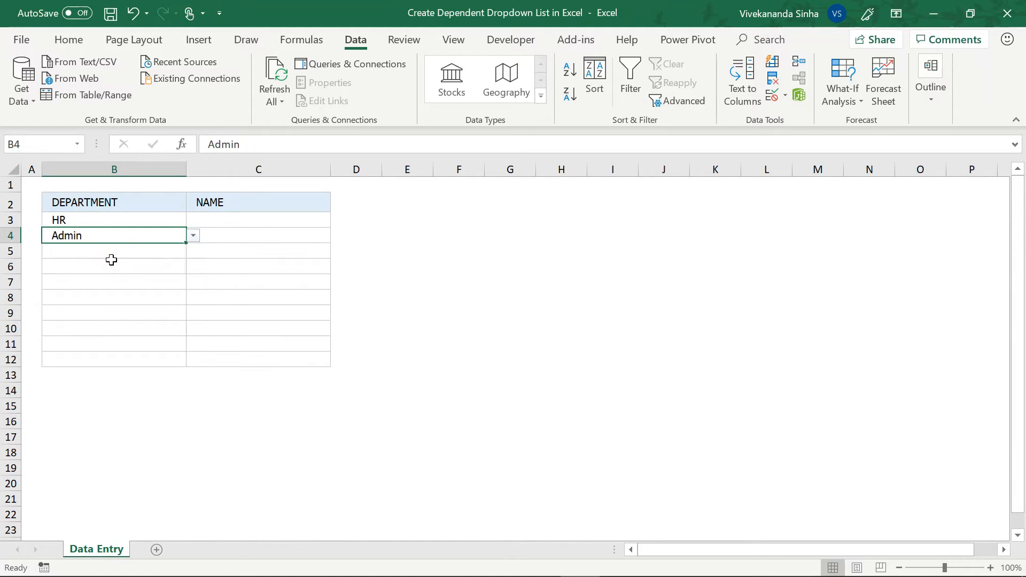
pyautogui.click(224, 234)
pyautogui.click(337, 235)
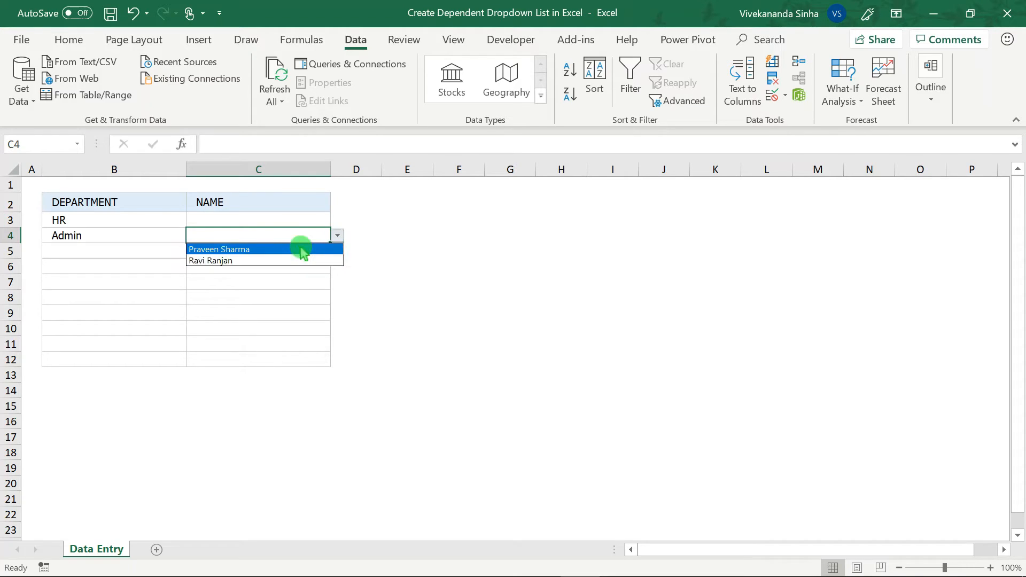
pyautogui.click(146, 235)
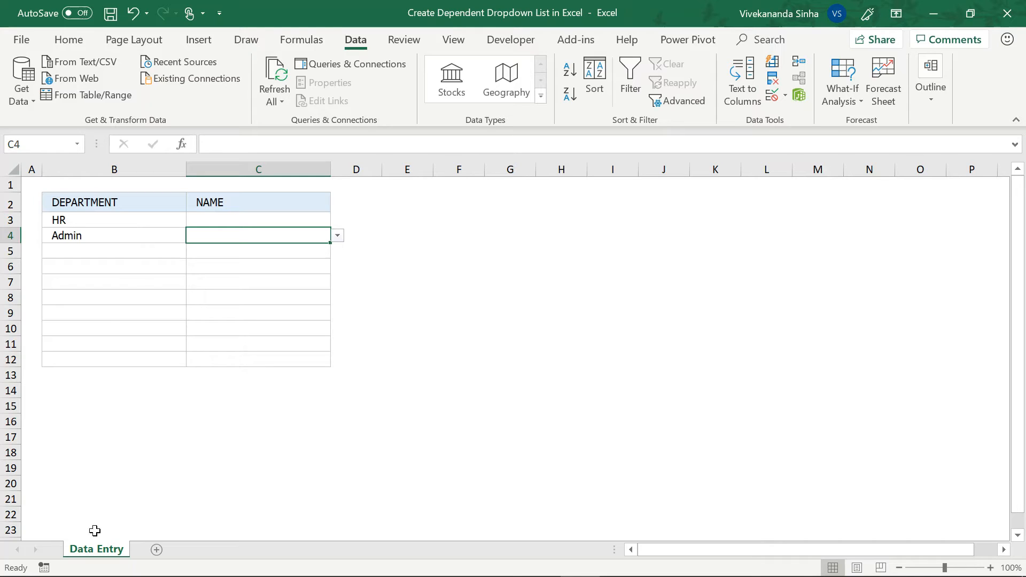
# Step: View the list of hidden sheets that can be unhidden, and cancel without unhiding the Employees sheet
pyautogui.click(93, 549)
pyautogui.rightClick(93, 549)
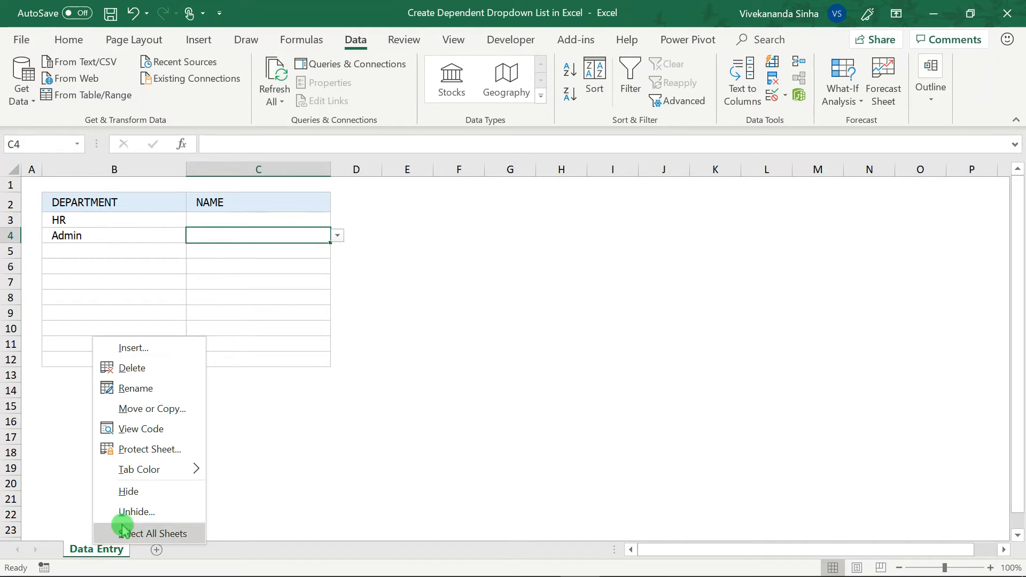
pyautogui.click(136, 512)
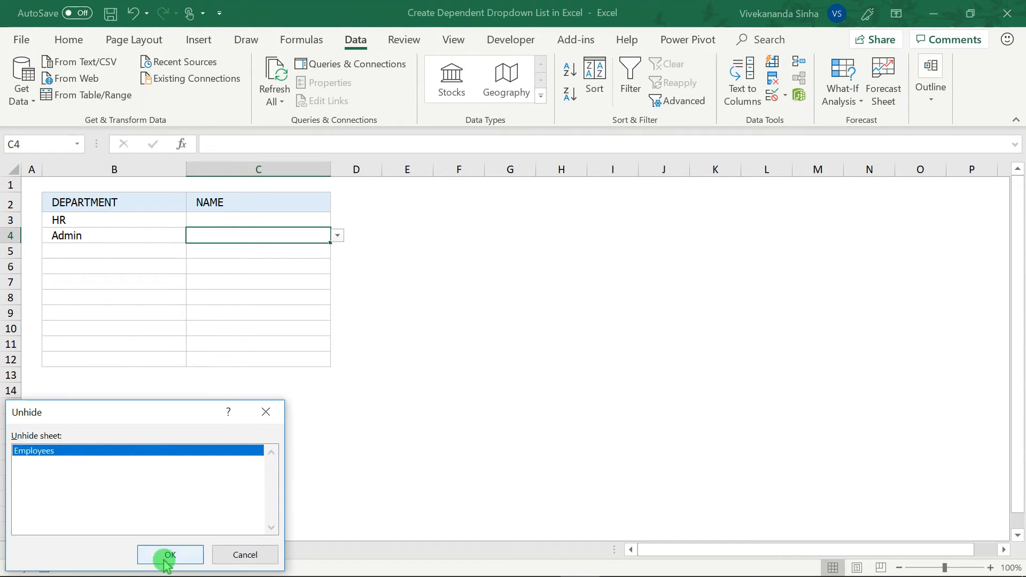
pyautogui.click(231, 556)
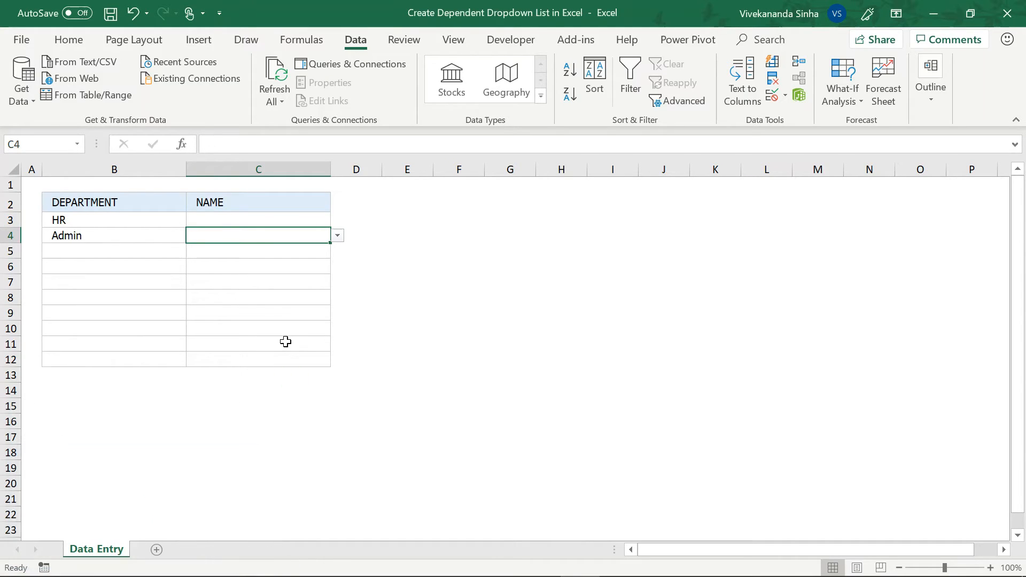